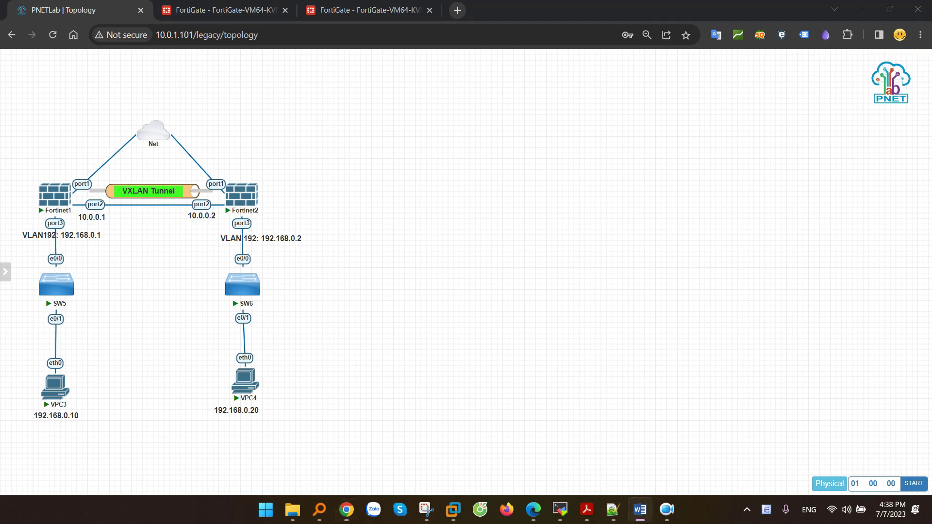
left_click(554, 358)
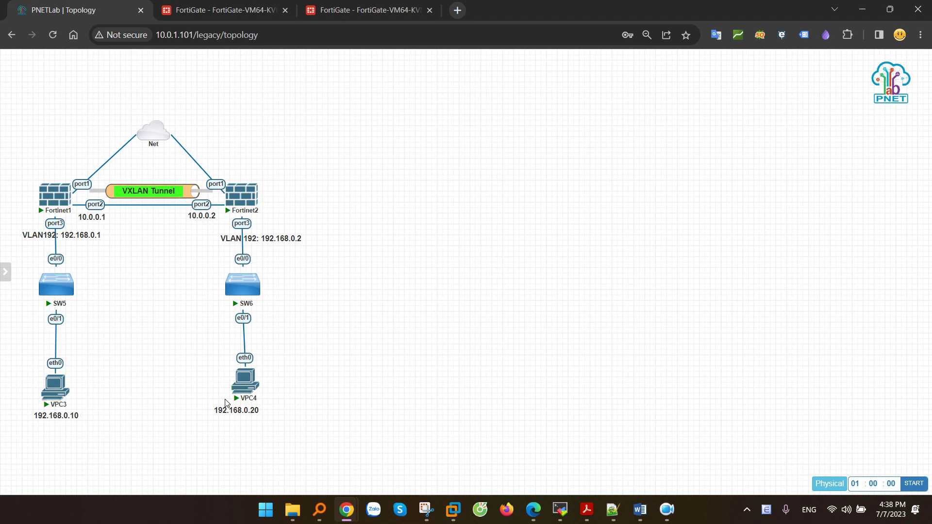
mouse_move(239, 398)
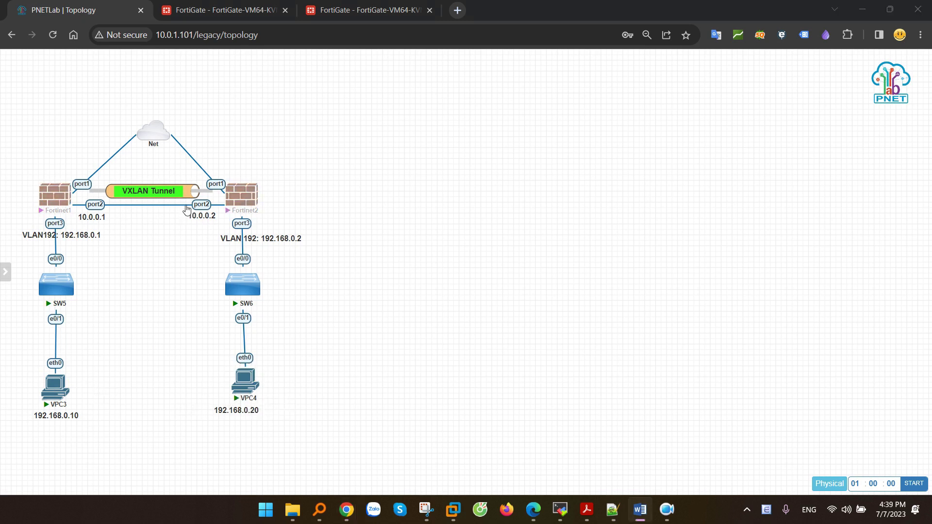
- On the first FortiGate (10.0.1.50), configure port2 with alias to-FW2, IP 10.0.0.1/24 and PING access
left_click(224, 15)
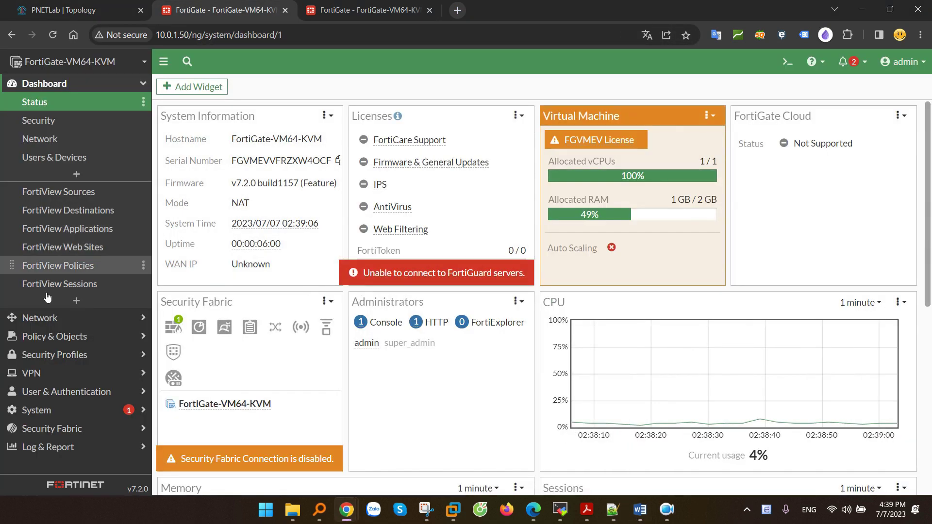
left_click(40, 318)
left_click(58, 119)
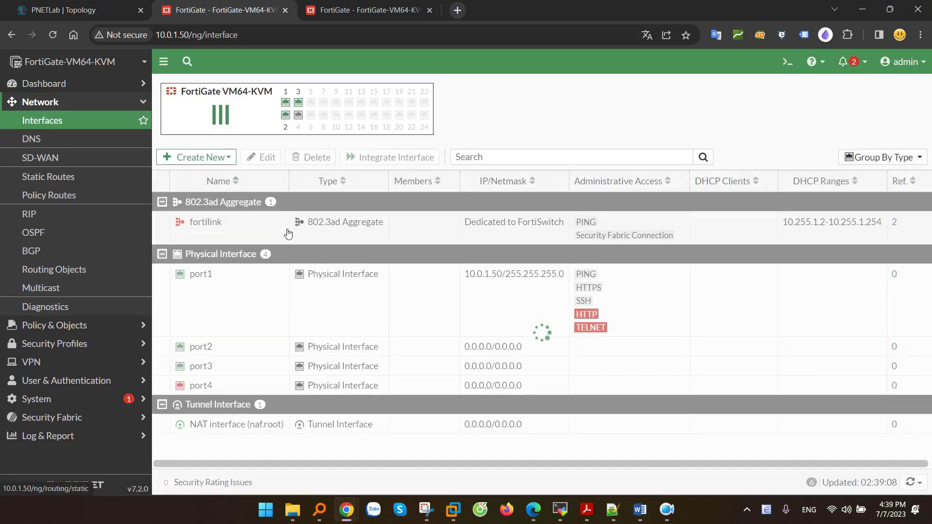
double_click(227, 352)
left_click(259, 137)
type("to-FW2")
left_click(179, 279)
type("10.0.0.1/24")
left_click(382, 349)
scroll(479, 407, "down", 4)
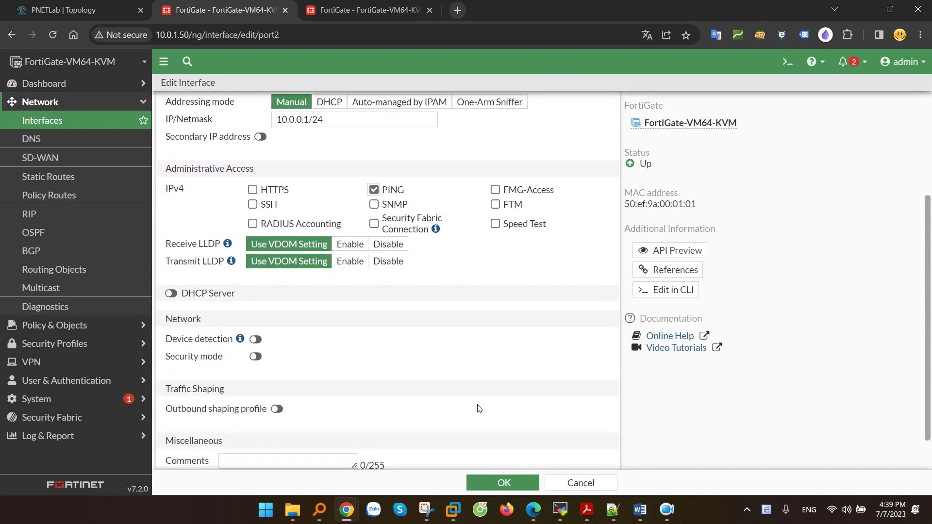
left_click(511, 487)
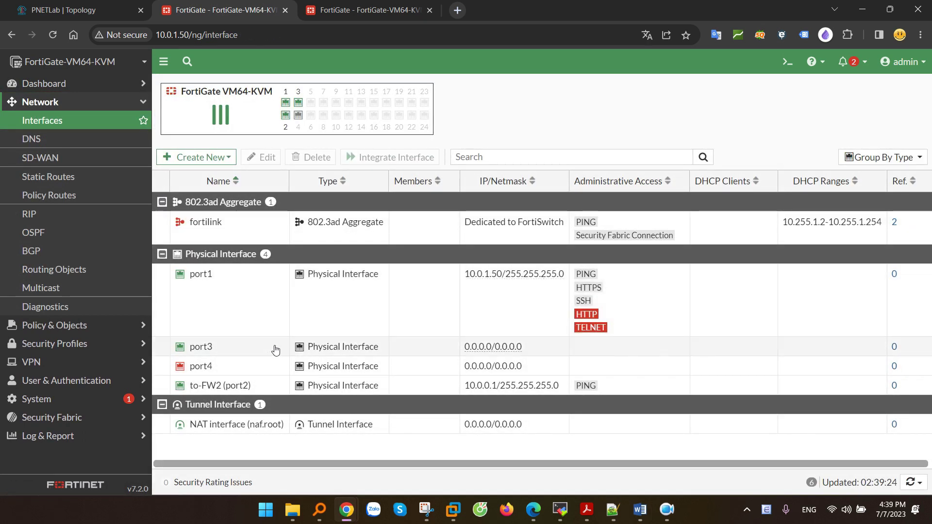
- On the second FortiGate (10.0.1.51), configure port2 with alias to-FW1, IP 10.0.0.2/24 and PING access
left_click(364, 10)
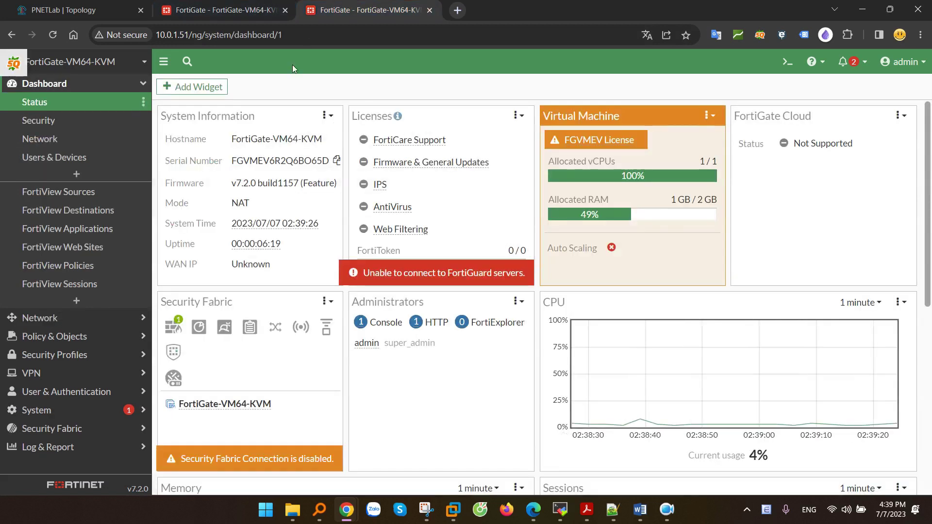
left_click(40, 318)
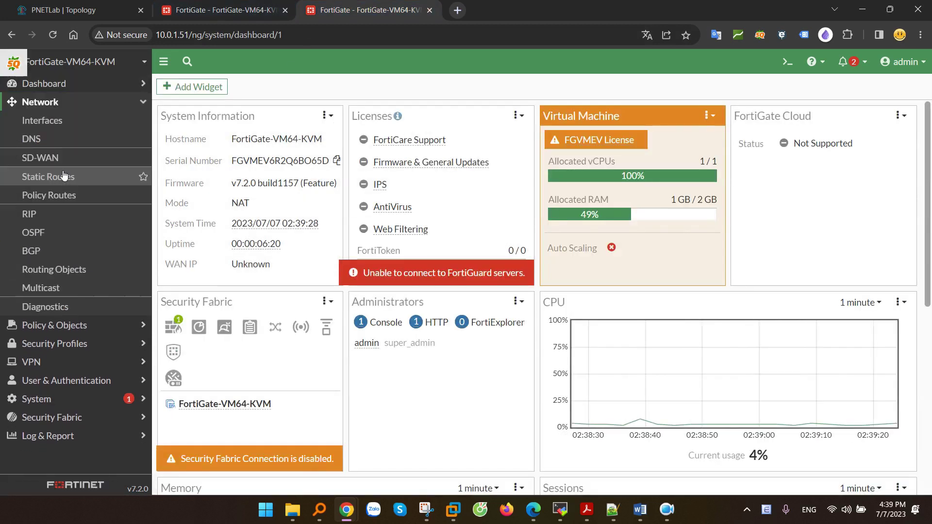
left_click(54, 120)
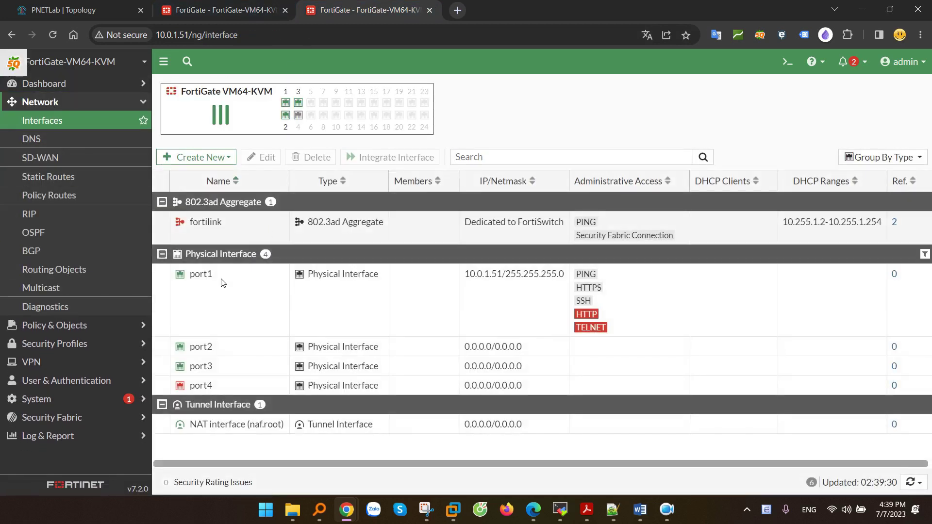
double_click(201, 346)
left_click(242, 132)
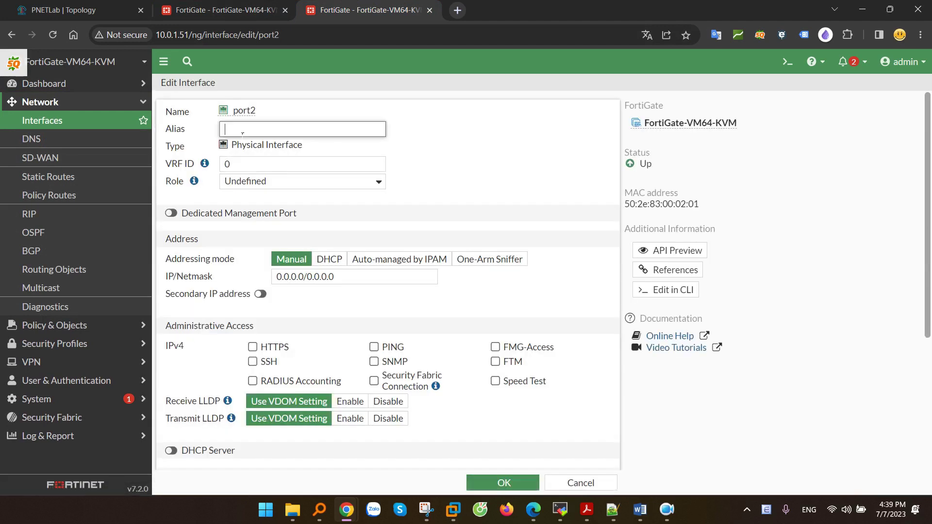
type("to-FW1")
left_click(301, 277)
type("10.0.0.2/24")
left_click(374, 347)
left_click(505, 486)
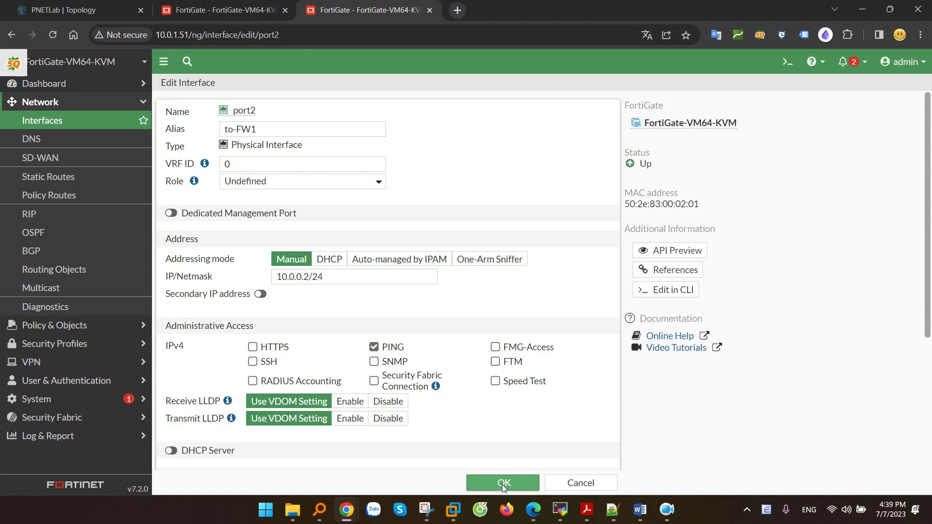
left_click(227, 386)
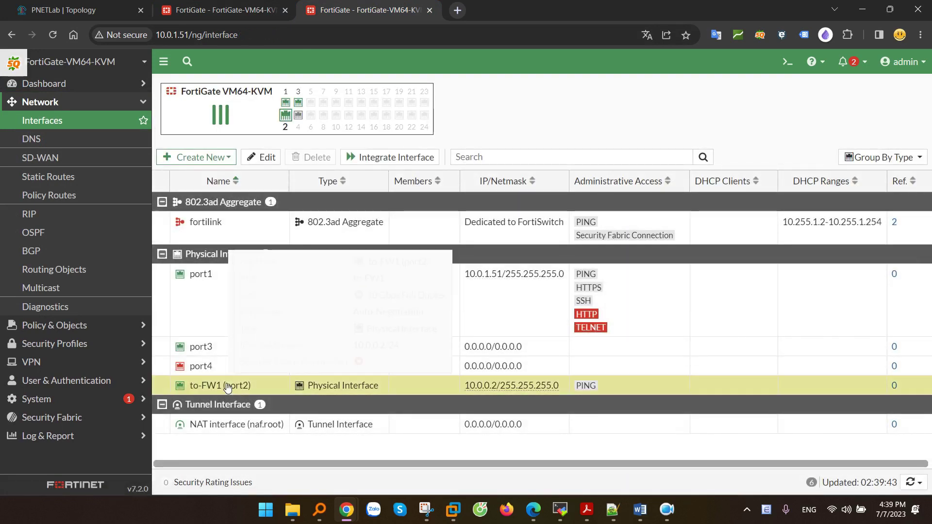
- Open the CLI console on the first FortiGate and enter the config system vxlan context
key("ctrl+shift+Tab")
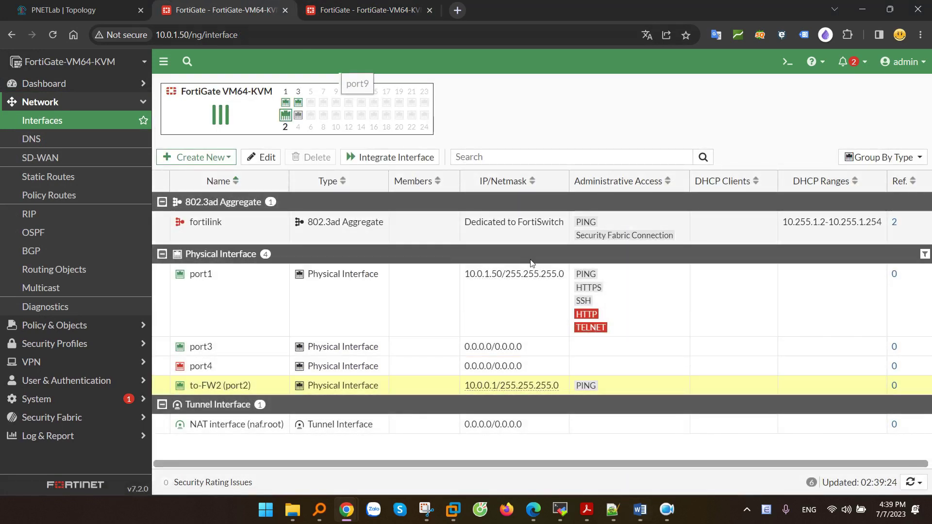
key("alt+Tab")
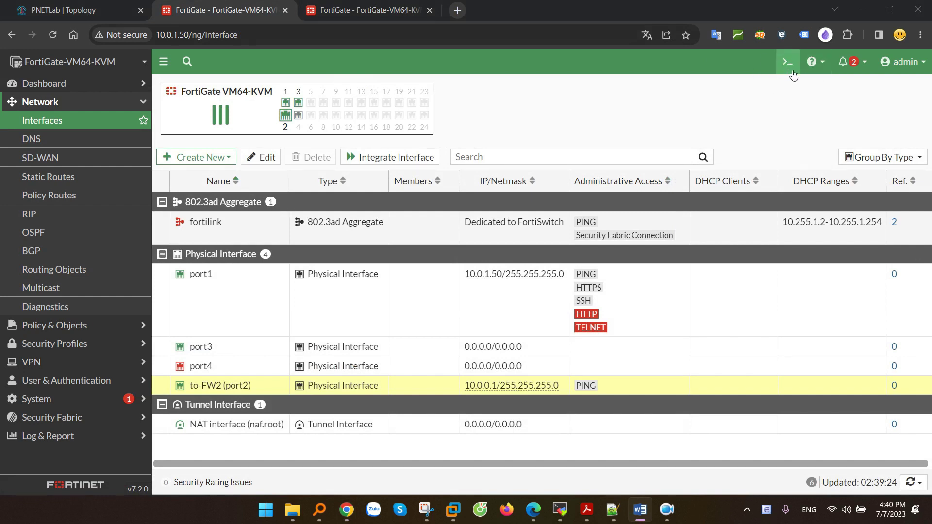
left_click(789, 63)
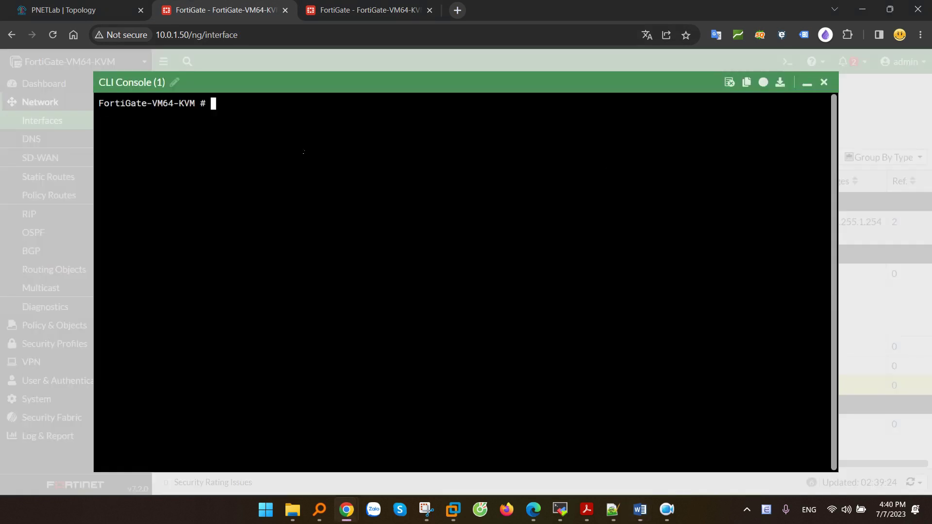
type("config system ")
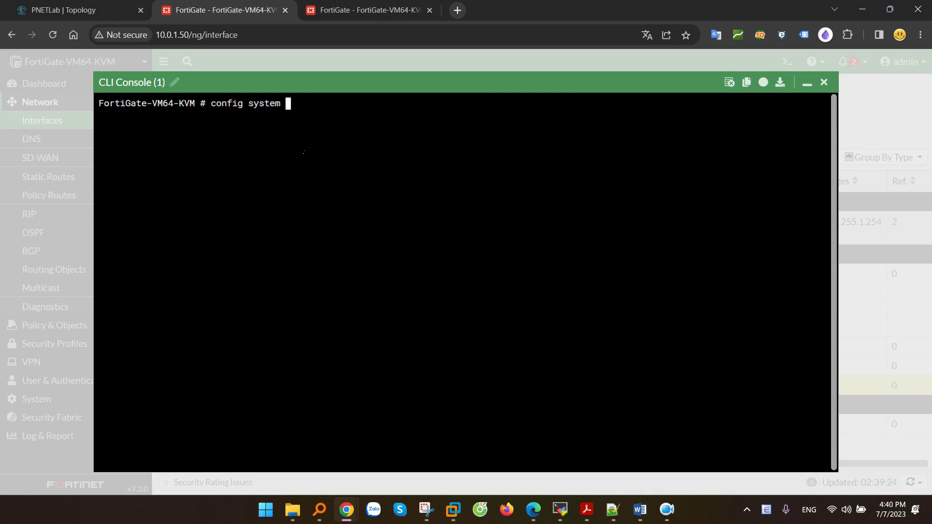
type("vxlan")
key("Return")
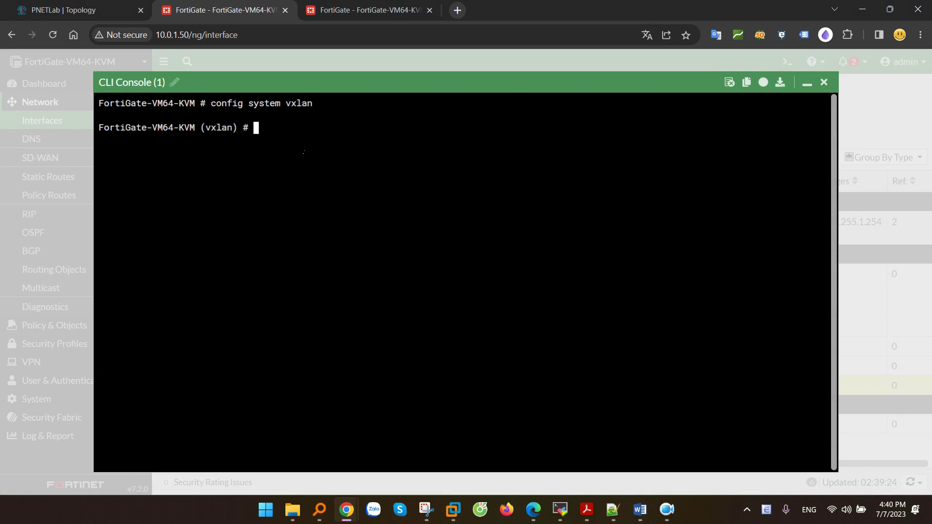
- Check the lab topology, and create a VXLAN entry named vxlan192 in the first FortiGate's console
left_click(83, 4)
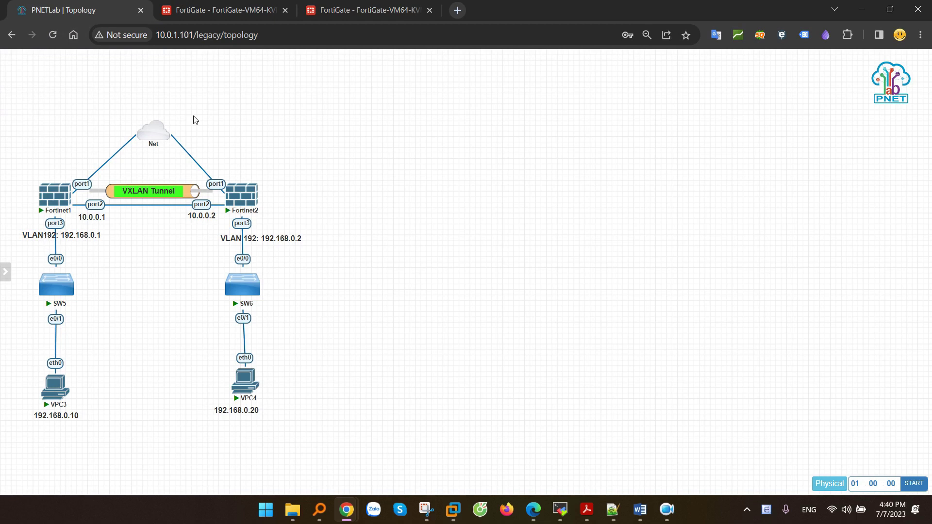
left_click(230, 5)
type("e")
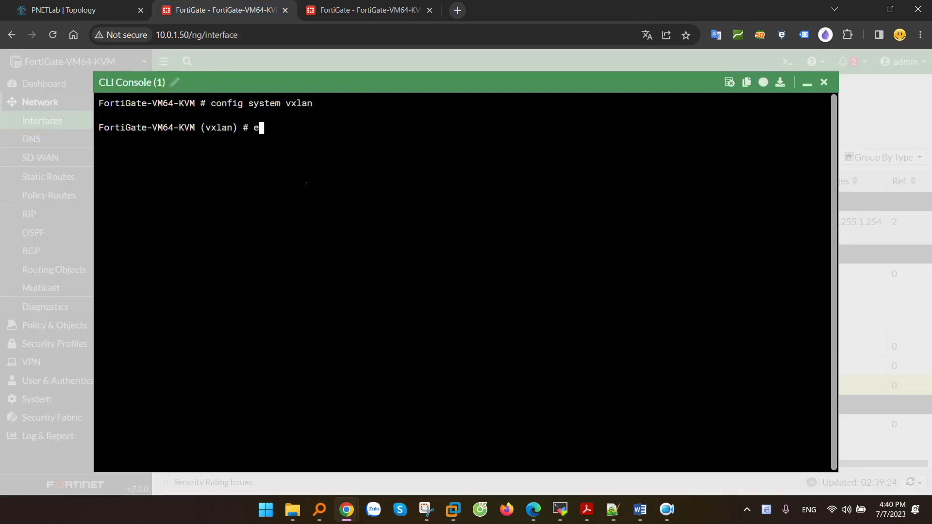
type("dit vxlan192")
key("Return")
key("Return")
key("Return")
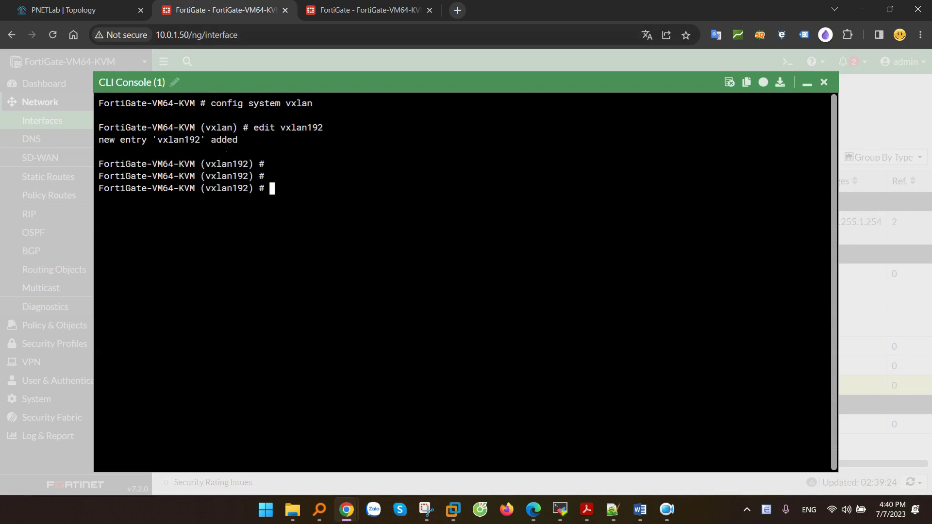
- Set the VNI of vxlan192 to 192 and its interface to port2
left_click_drag(104, 140, 264, 145)
left_click(264, 146)
type("set vni 192")
key("Return")
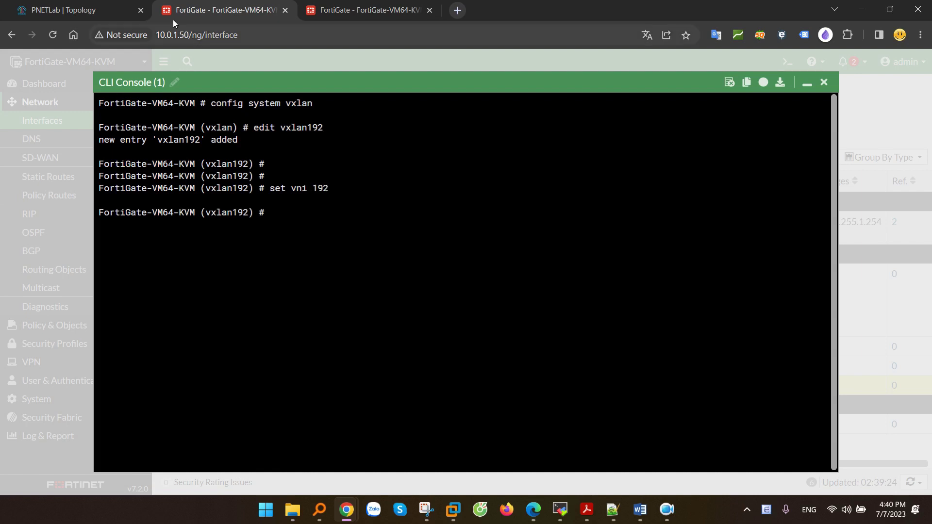
left_click(100, 5)
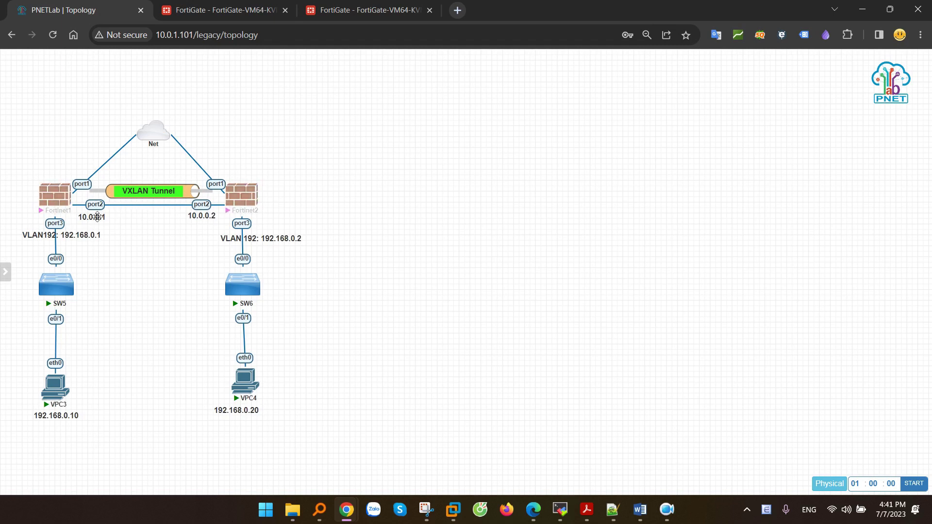
left_click(219, 10)
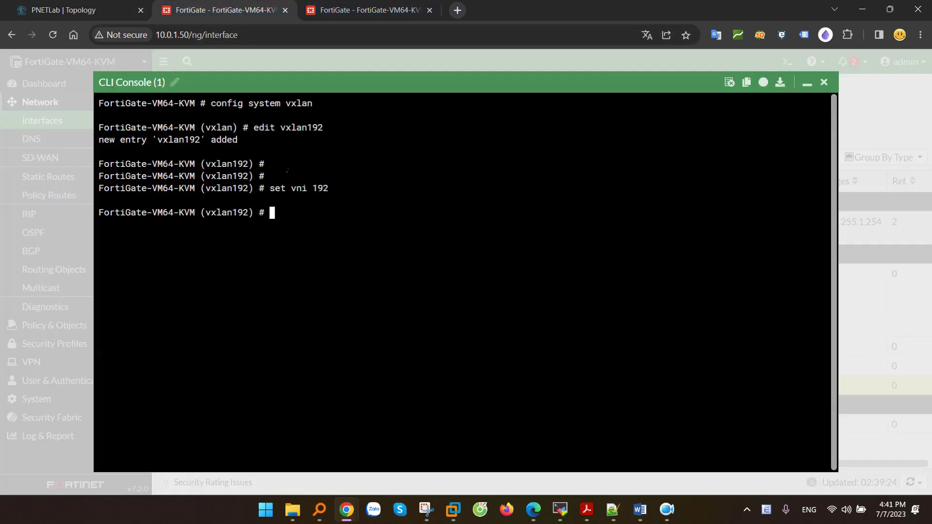
type("set interface port2")
key("Return")
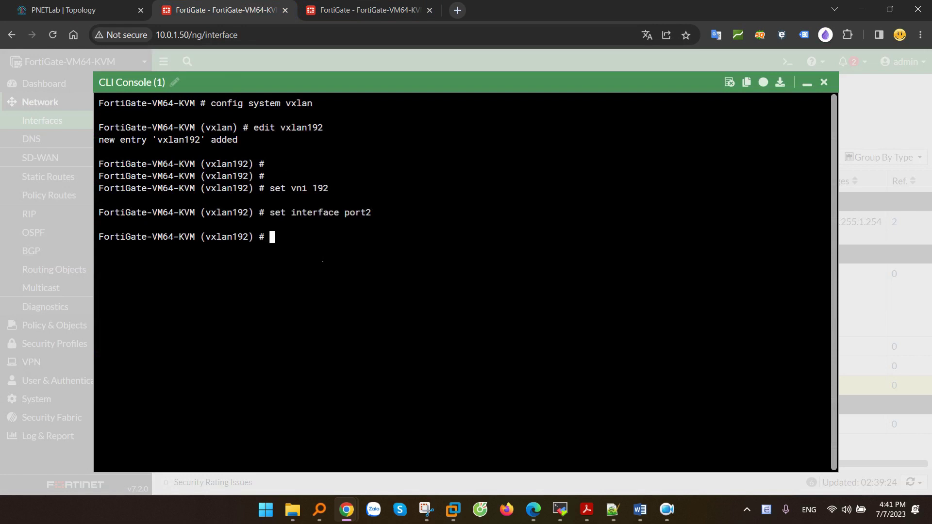
- Check the peer address in the lab topology and set the remote IP of vxlan192 to 10.0.0.2
left_click(86, 10)
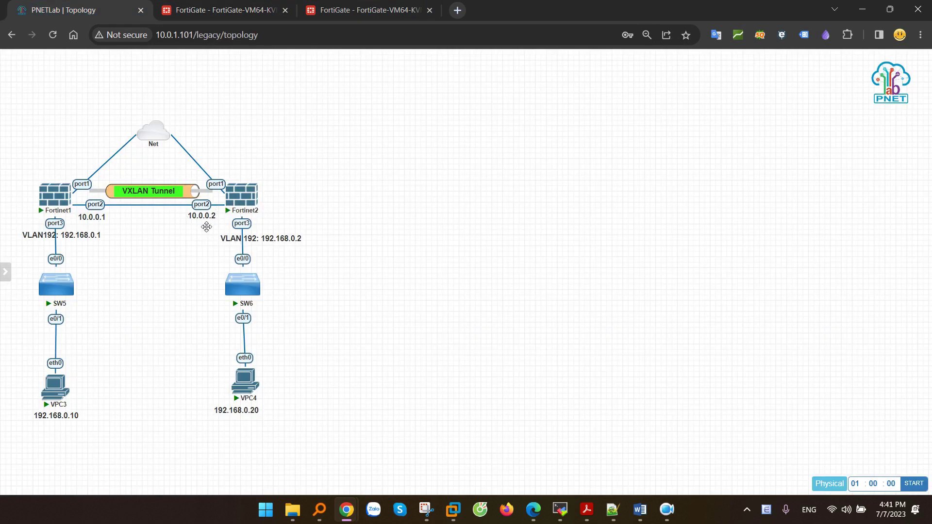
left_click(216, 10)
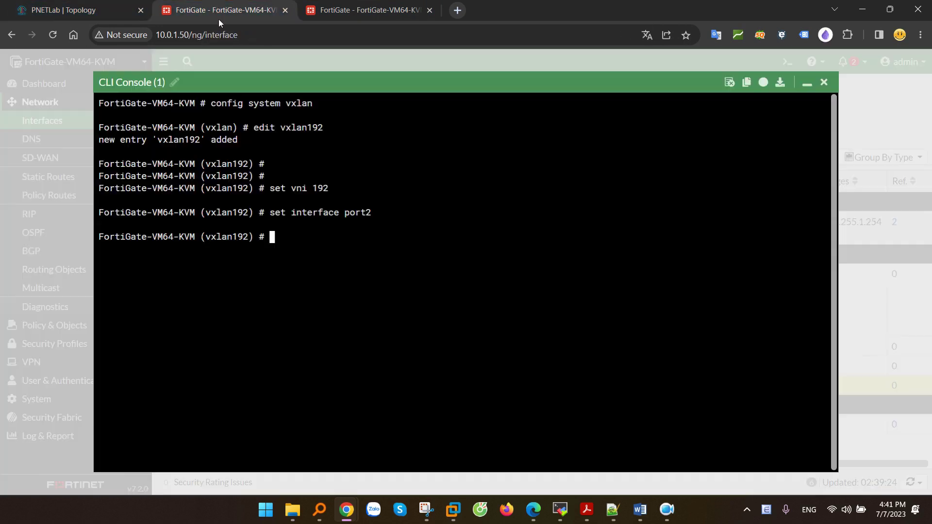
type("set remote-ip ")
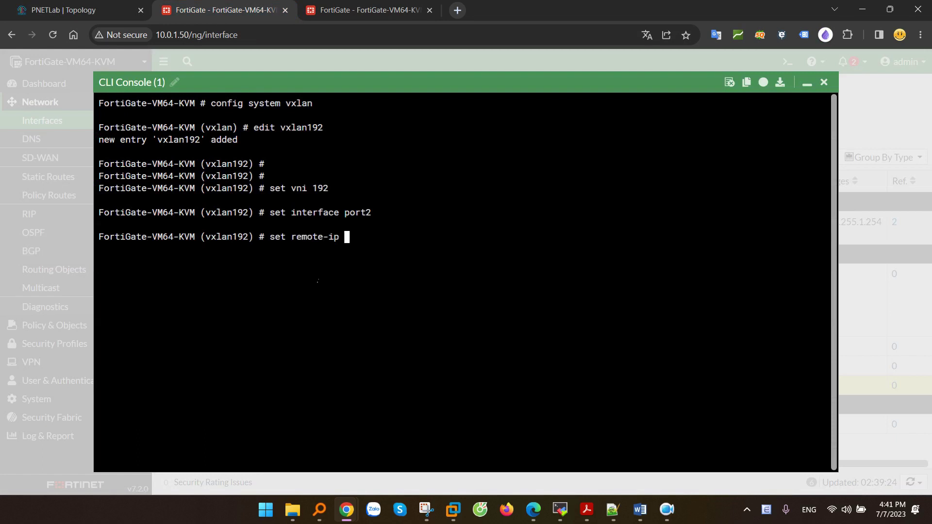
type("10.0.0.2")
key("Return")
- Save the vxlan192 configuration with the end command and close the CLI console
type("end")
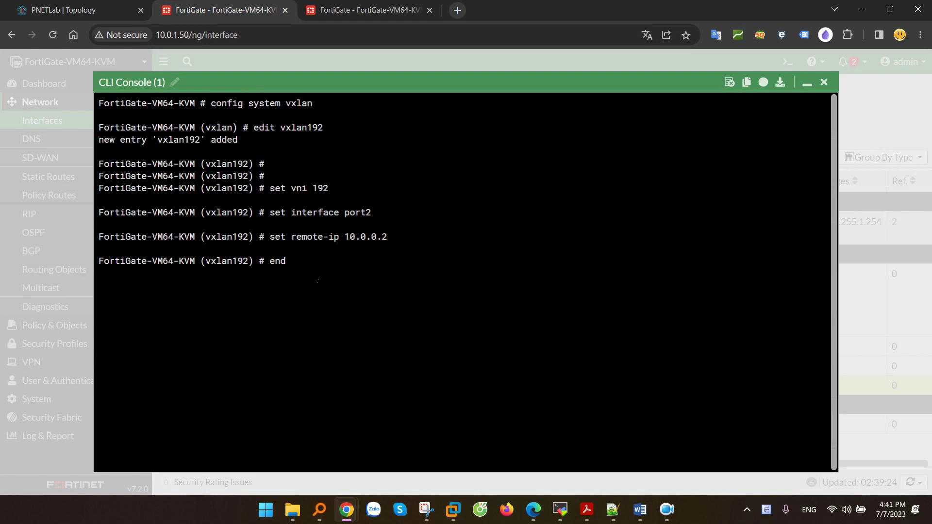
key("alt+Tab")
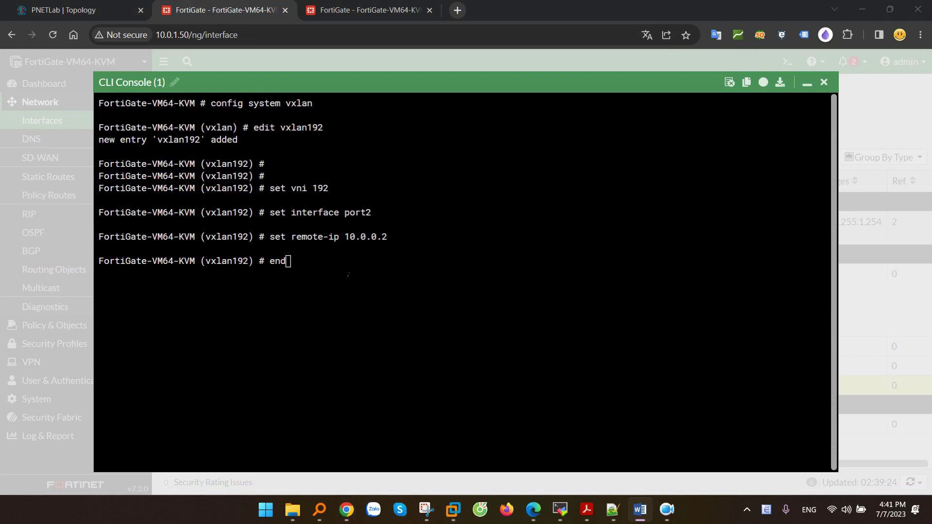
key("alt+Tab")
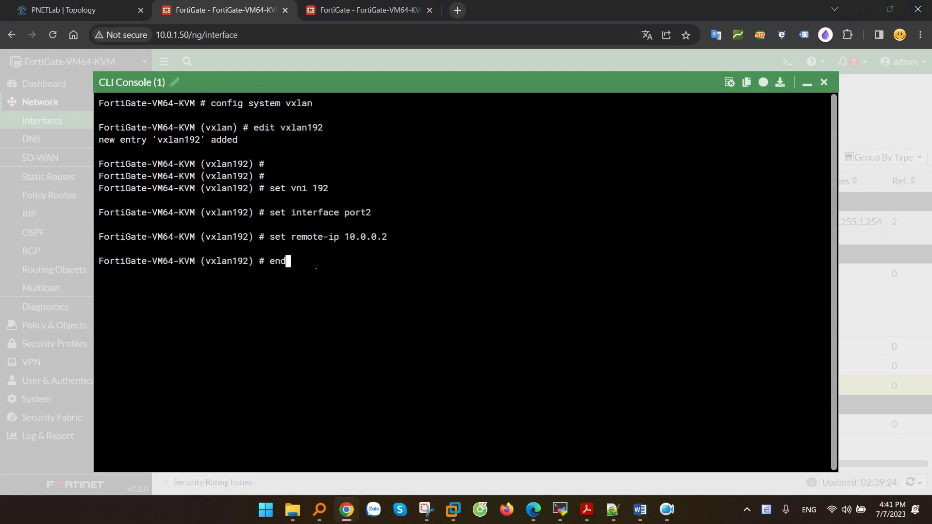
key("Return")
left_click(824, 82)
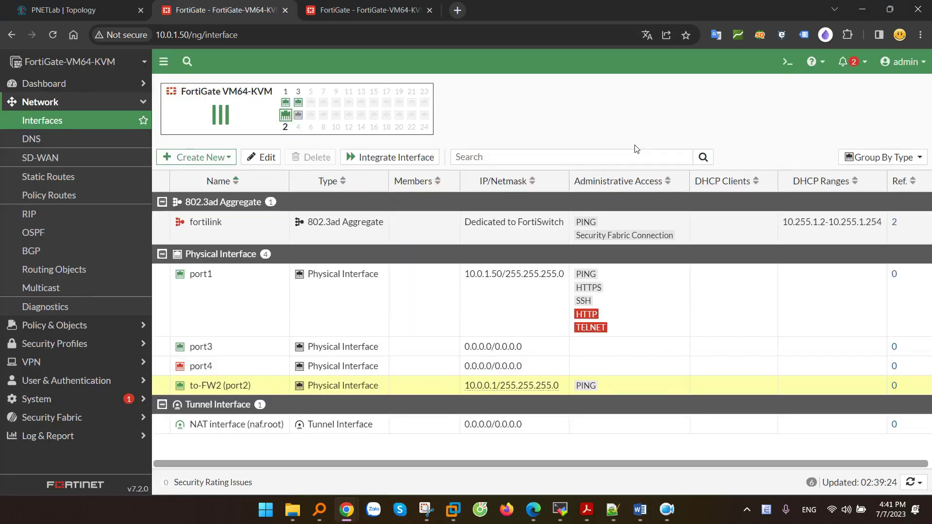
- Reload the interface list and expand port2 to examine the vxlan192 interface beneath it
left_click(44, 120)
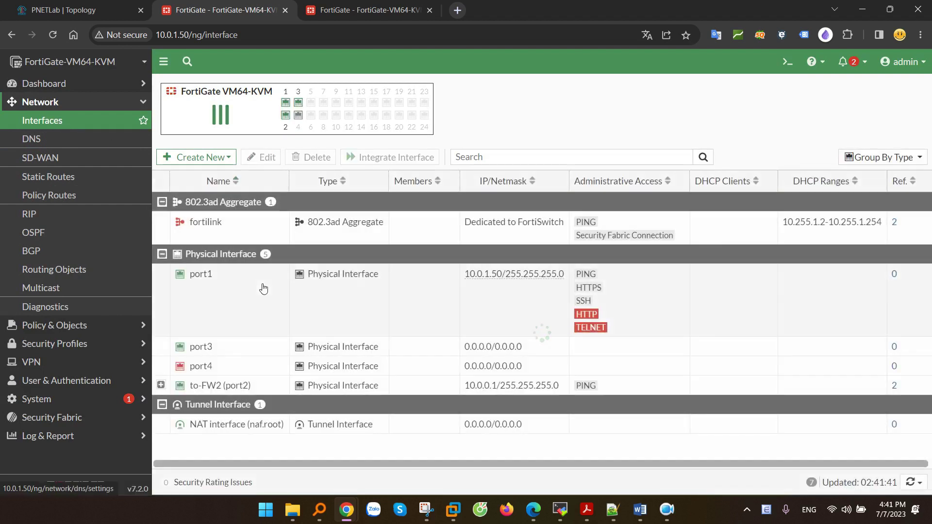
left_click(160, 384)
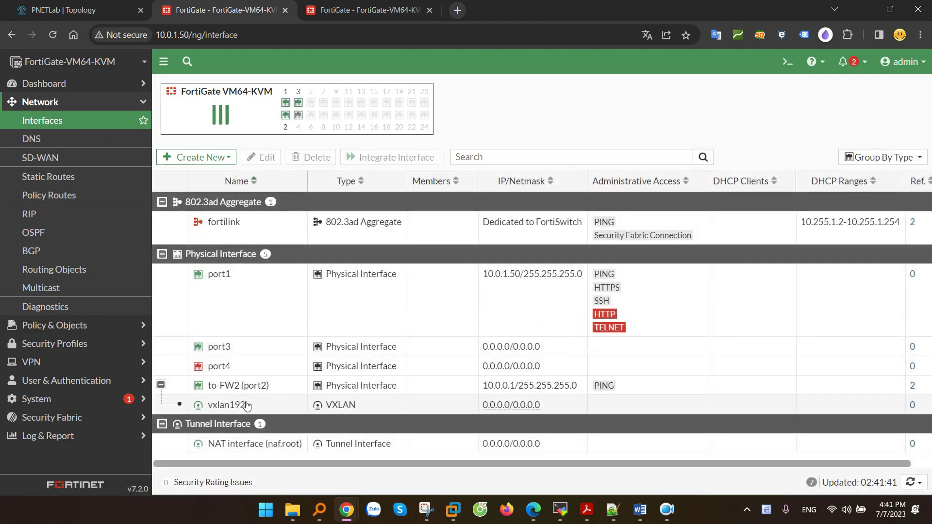
left_click(361, 412)
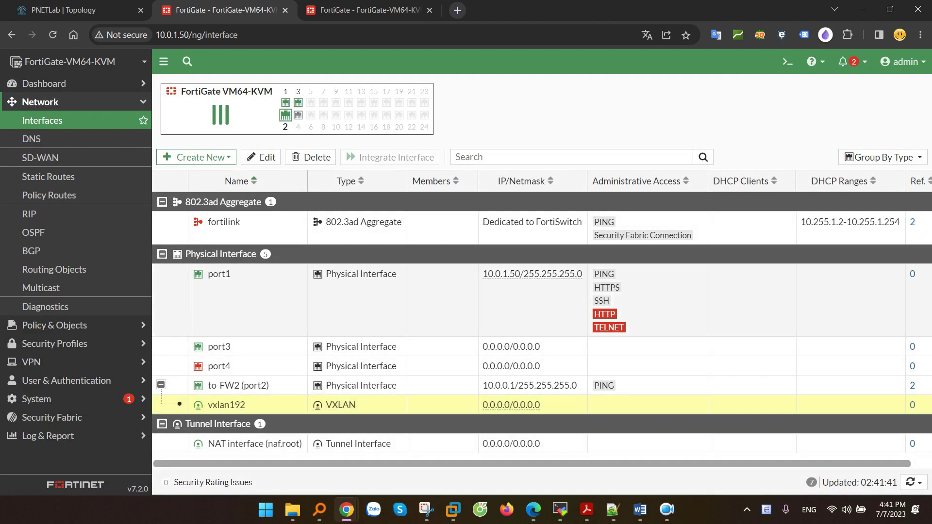
- Start a new interface and set both its name and alias to VxLAN192
left_click(218, 161)
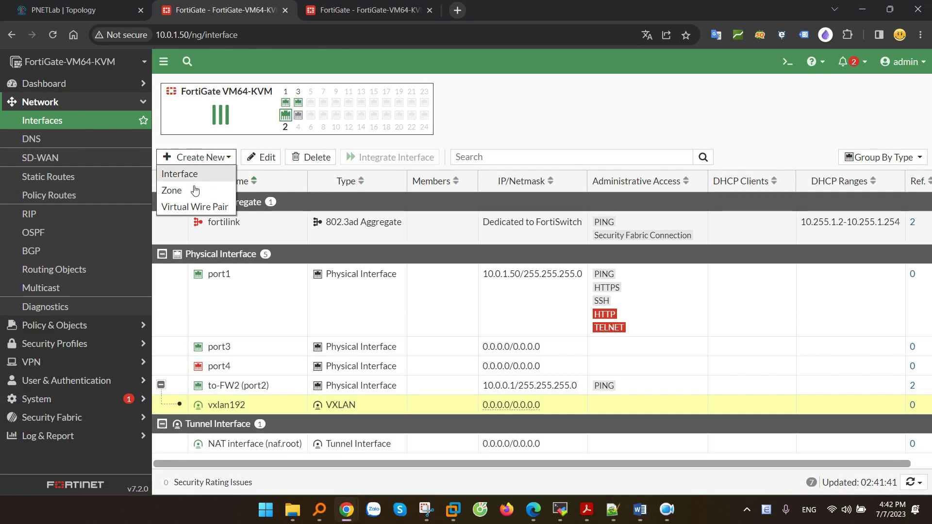
left_click(195, 177)
left_click(266, 113)
type("VxLAN192")
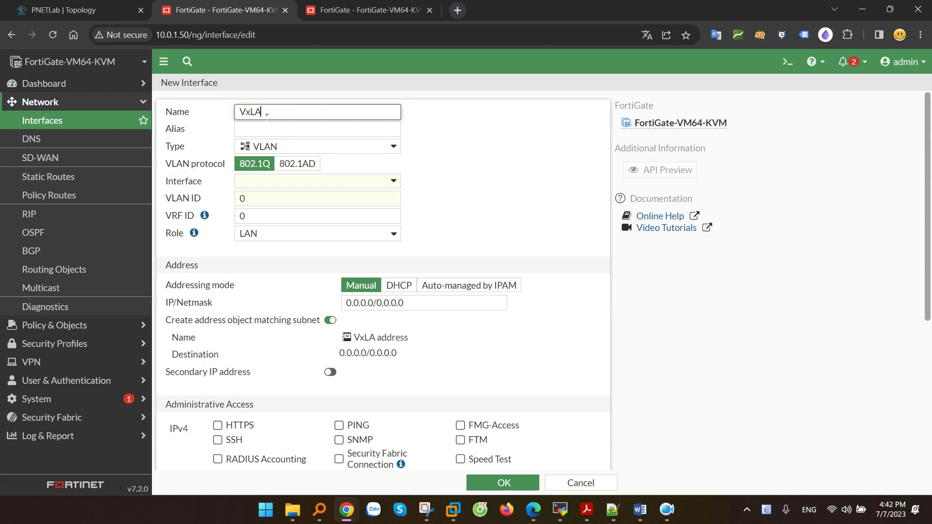
key("ctrl+a")
key("ctrl+c")
left_click(240, 129)
key("ctrl+v")
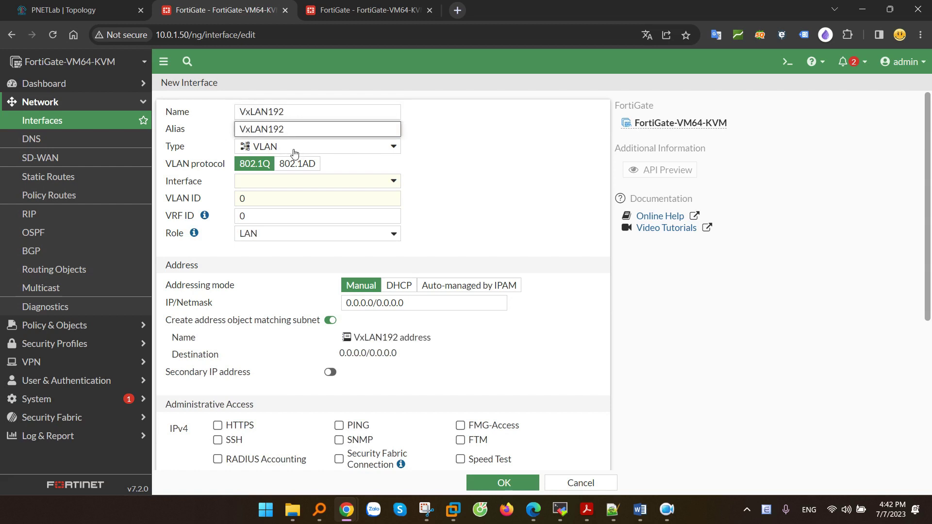
- Keep the VLAN type, bind the new interface to vxlan192 and set its VLAN ID to 192
left_click(294, 151)
left_click(278, 147)
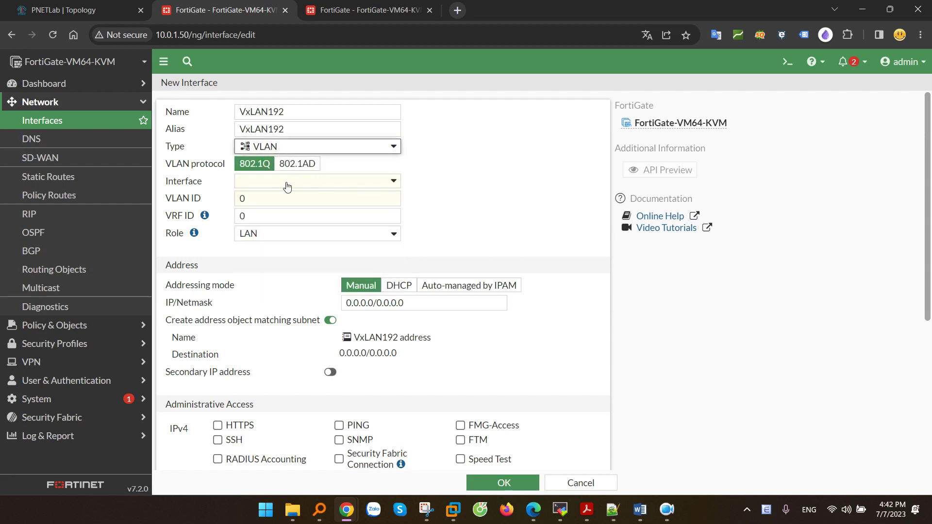
left_click(252, 187)
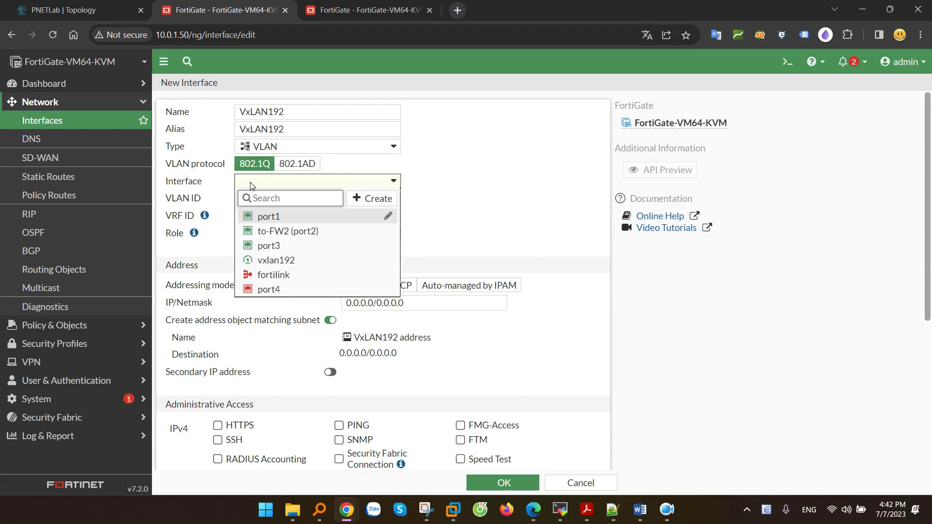
left_click(278, 262)
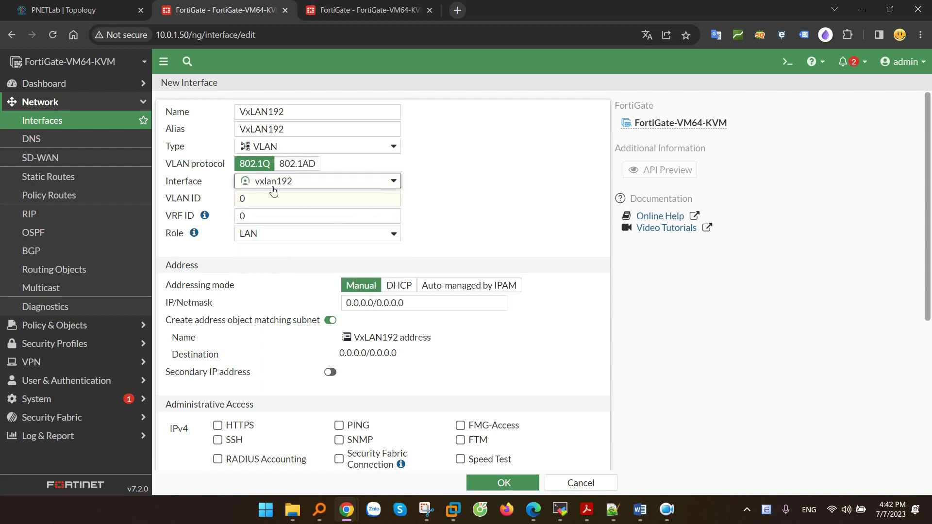
left_click(257, 200)
type("192")
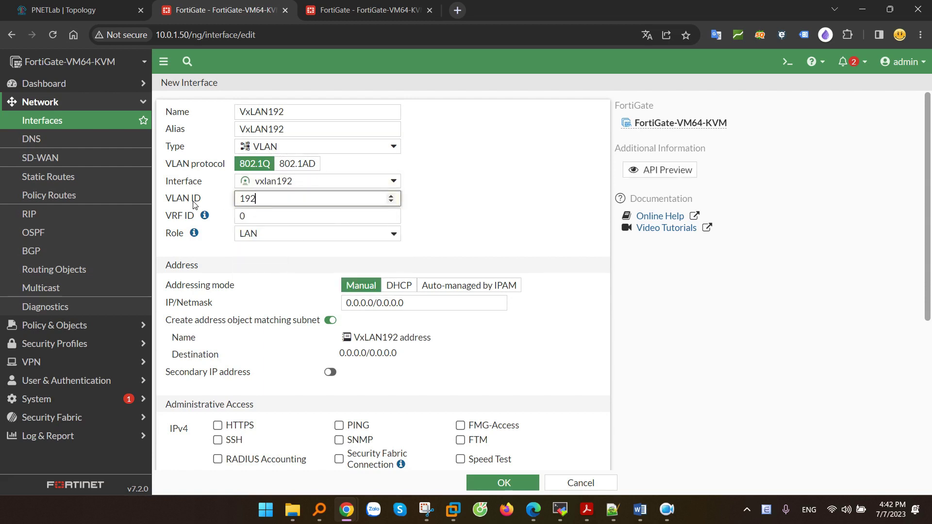
- Disable the address object matching the subnet, allow PING access and save the VxLAN192 interface
left_click(333, 322)
left_click(335, 322)
left_click(333, 322)
left_click(334, 322)
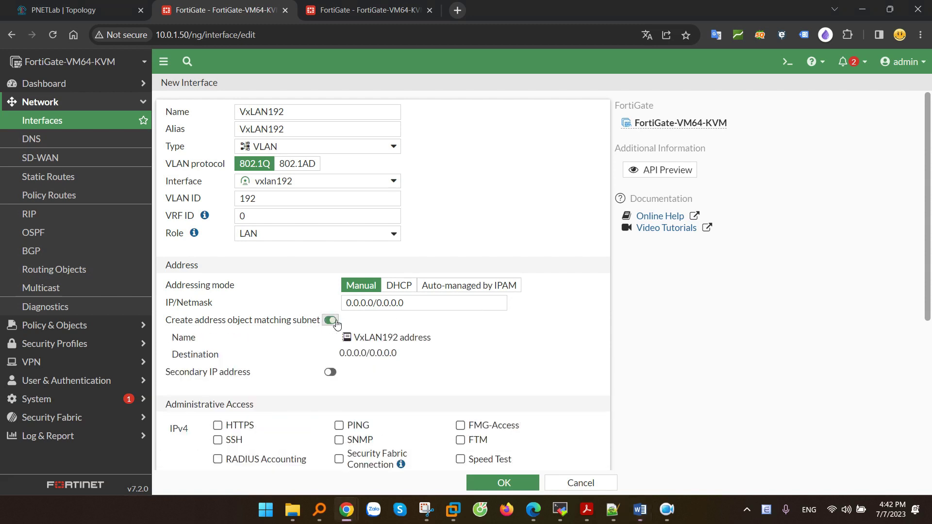
left_click(334, 322)
left_click(339, 390)
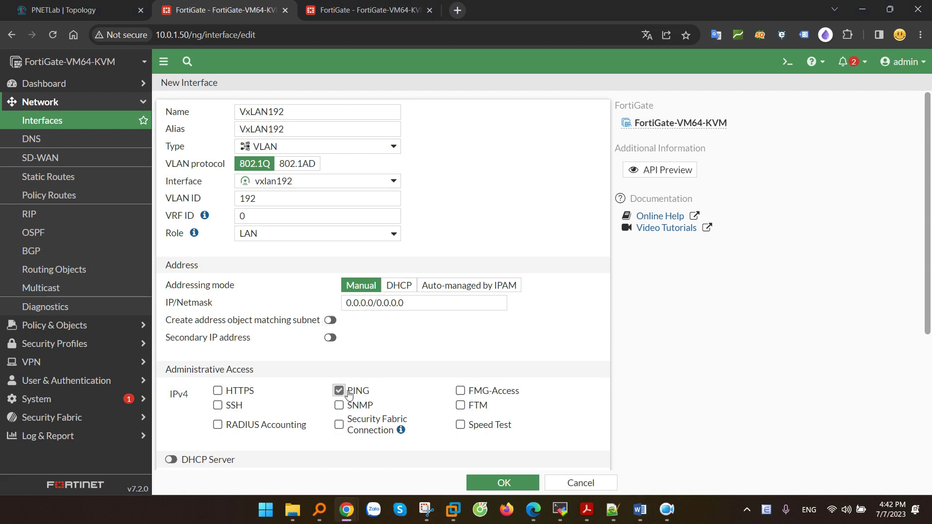
left_click(507, 487)
- Expand vxlan192 to examine its VxLAN192 sub-interface and check the port3 VLAN side in the lab topology
left_click(179, 404)
left_click(462, 424)
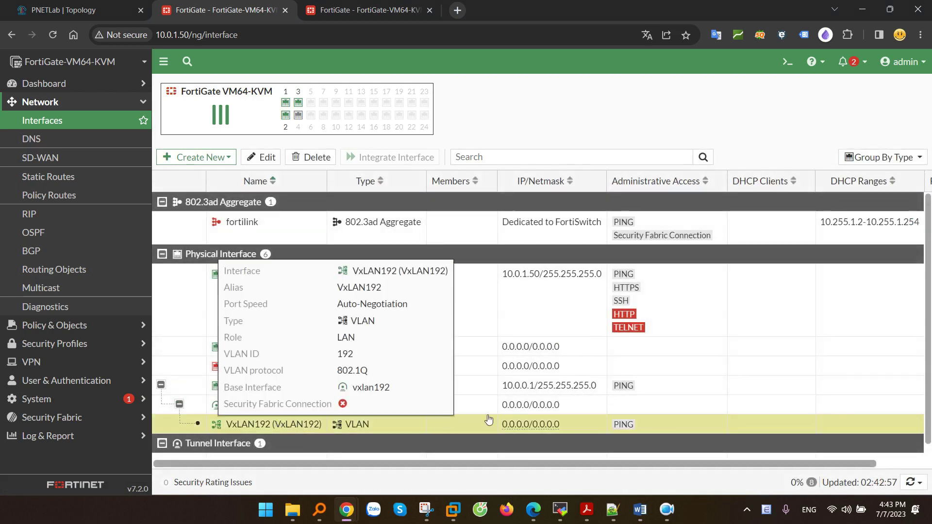
left_click(63, 11)
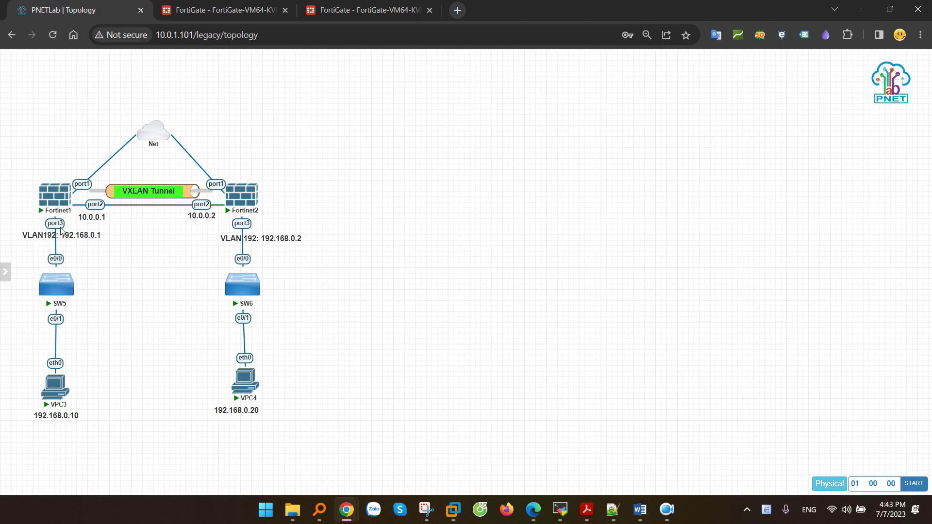
left_click(221, 10)
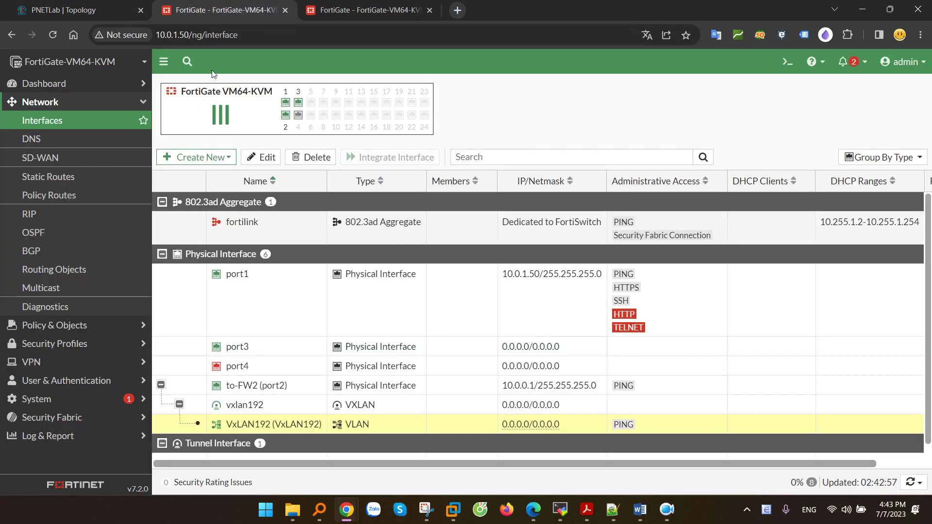
- Start another new interface and set both its name and alias to VLAN192
left_click(197, 156)
left_click(182, 174)
left_click(271, 112)
type("VLAN192")
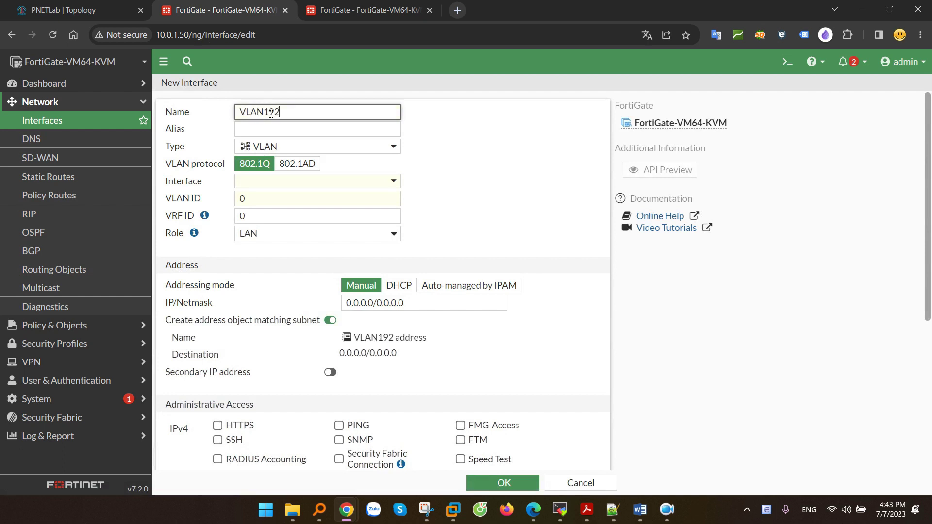
left_click_drag(350, 124, 245, 124)
key("ctrl+a")
key("ctrl+c")
left_click(272, 129)
key("ctrl+v")
- Assign the VLAN192 interface to port3 and set its VLAN ID to 192
left_click(257, 188)
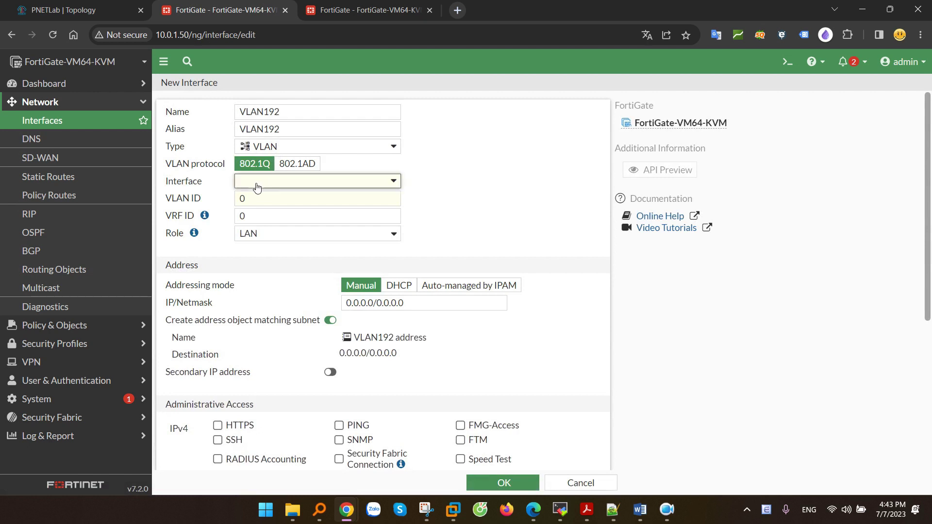
left_click(275, 249)
left_click(264, 206)
type("192")
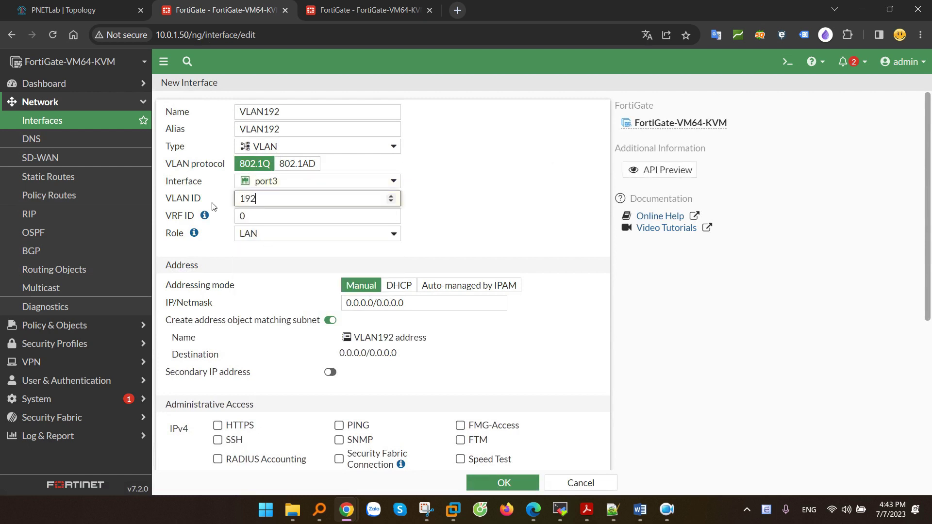
- Disable the address object matching the subnet and save the VLAN192 interface
left_click(345, 303)
left_click(331, 320)
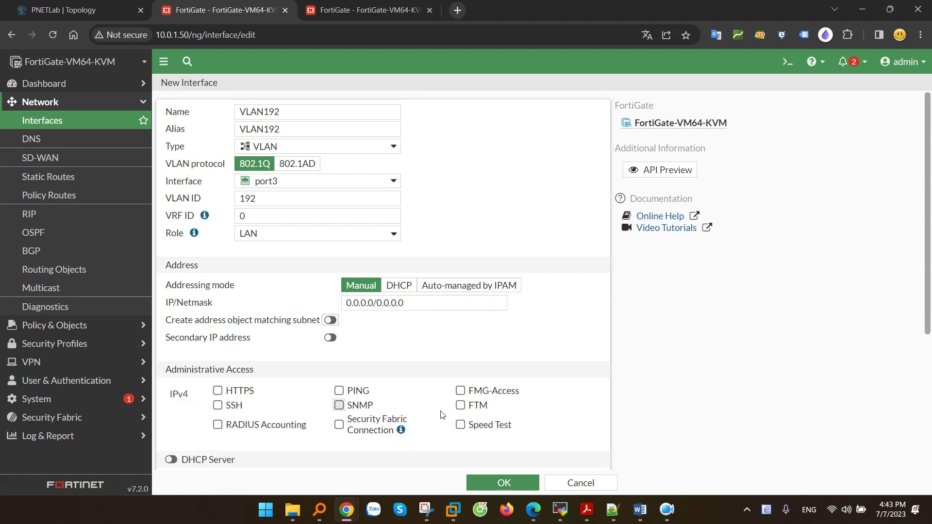
left_click(503, 484)
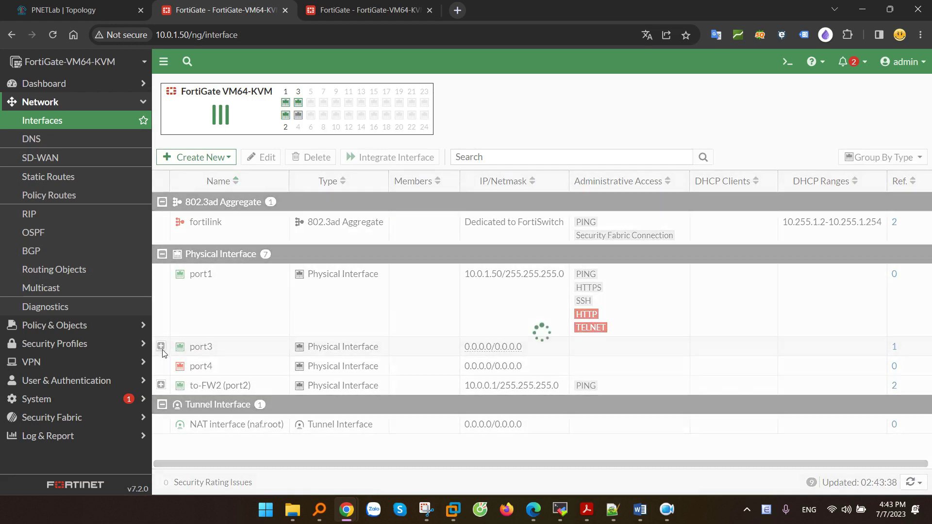
- Expand port3, port2 and vxlan192 in the interface list to examine the VLAN192 and VxLAN192 sub-interfaces
left_click(161, 346)
left_click(160, 405)
left_click(180, 423)
scroll(263, 355, "down", 1)
left_click(270, 333)
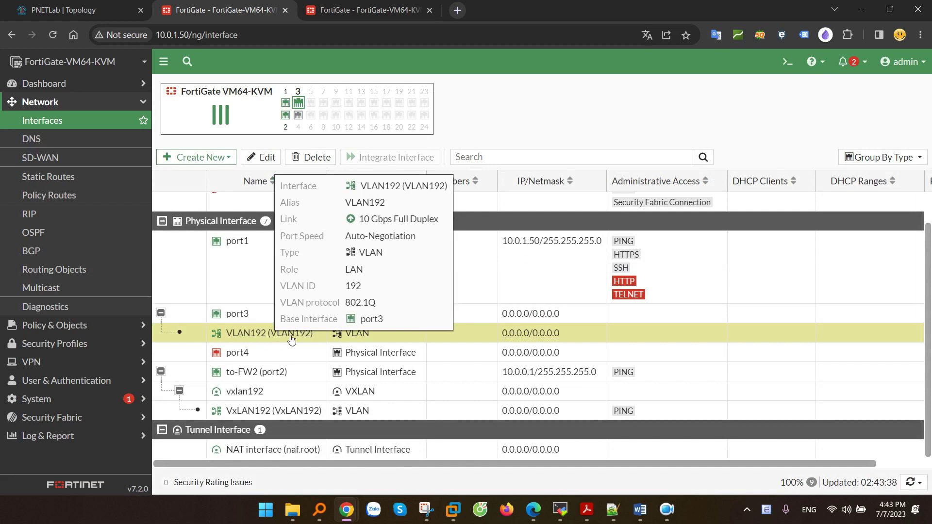
left_click(273, 412)
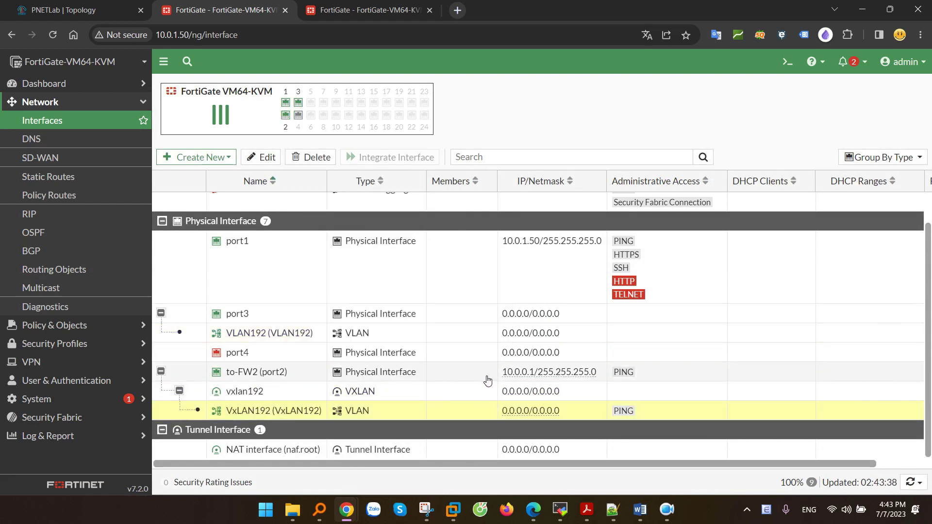
- Start a new interface and set both its name and alias to VxLAN192-SW
left_click(199, 157)
left_click(194, 179)
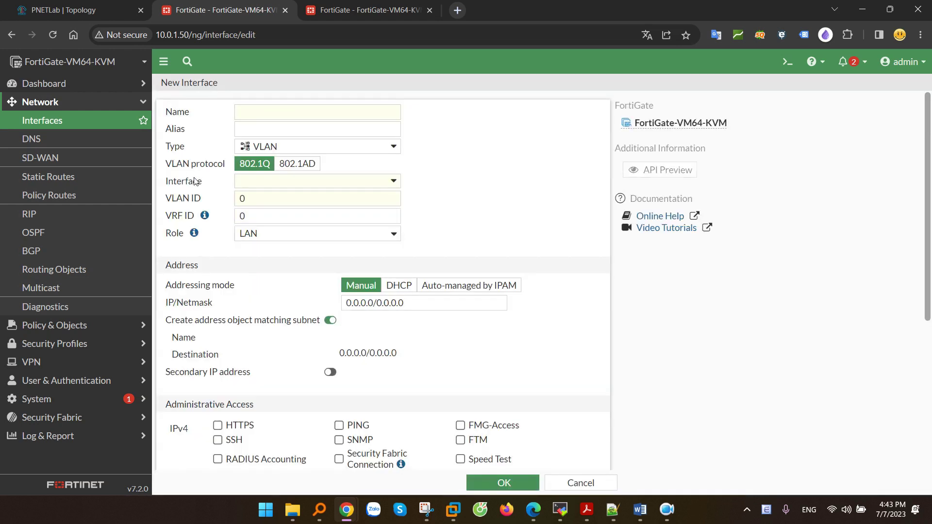
left_click(270, 113)
type("VxLA")
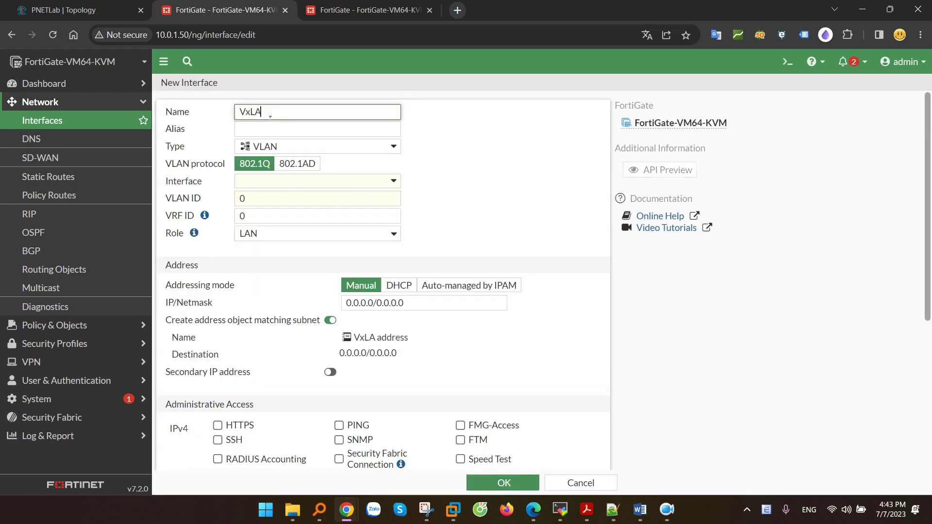
type("N192-SWW")
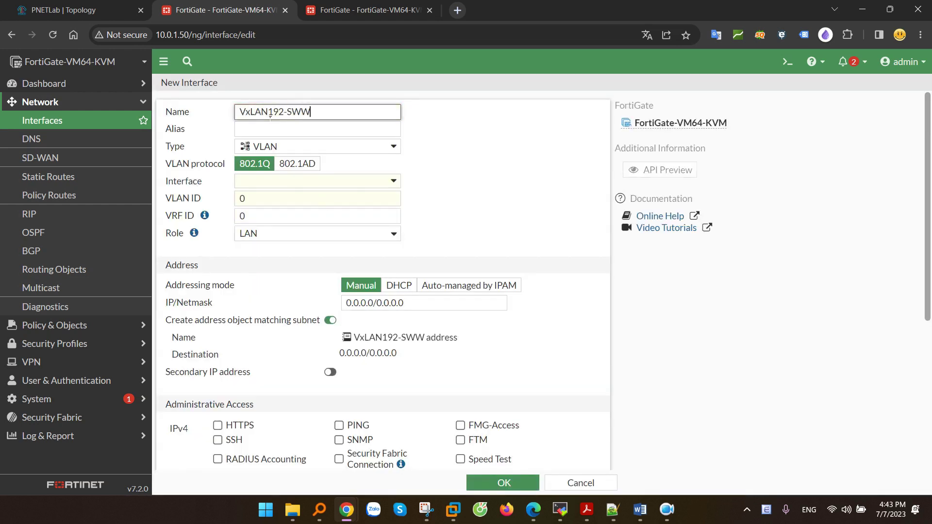
key("BackSpace")
left_click_drag(304, 111, 202, 114)
key("ctrl+c")
left_click(264, 132)
key("ctrl+v")
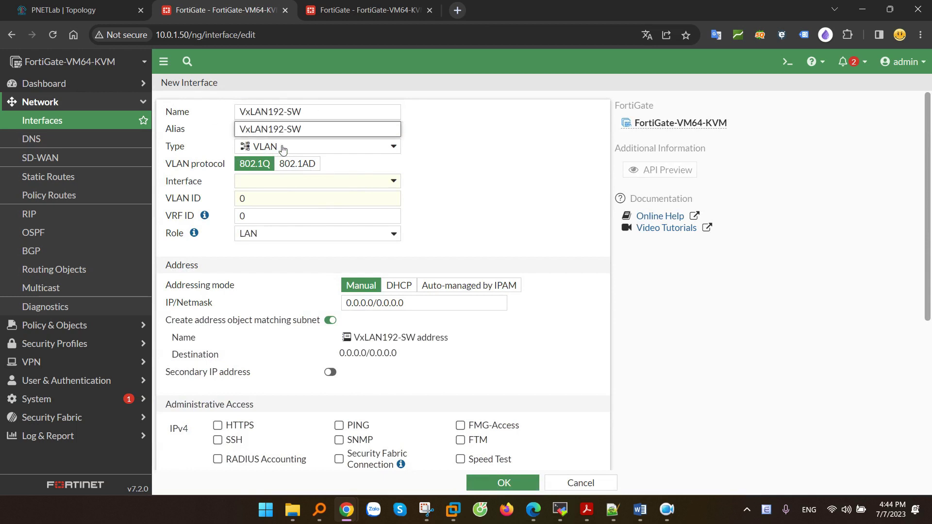
- Set the type of VxLAN192-SW to Software Switch and add VLAN192 and VxLAN192 as its members
left_click(282, 148)
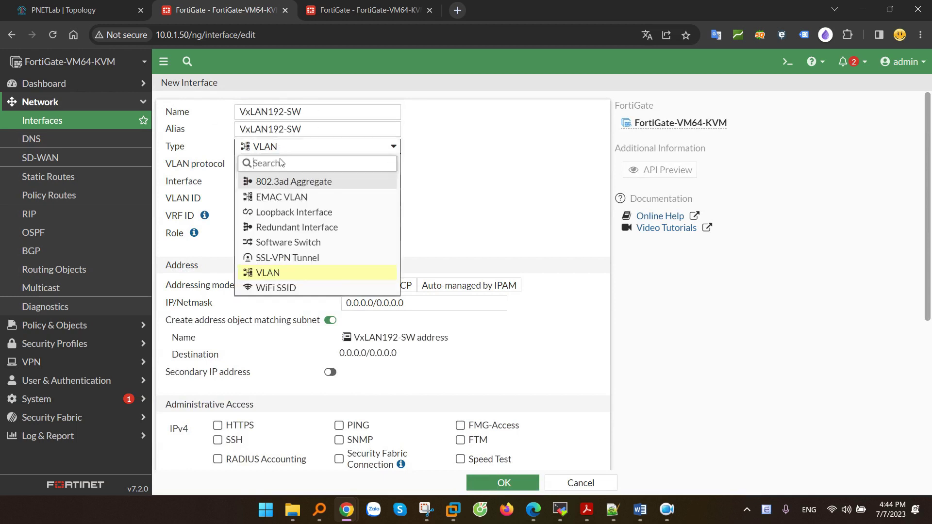
left_click(290, 244)
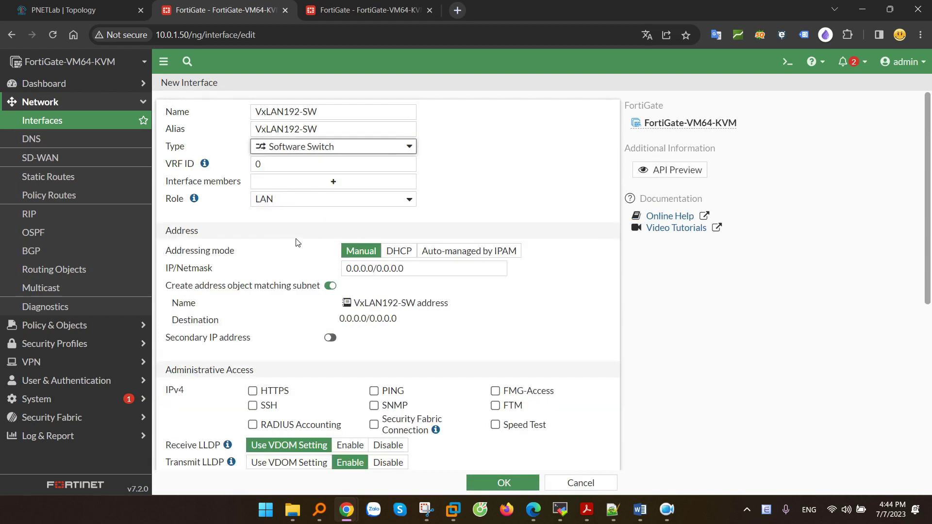
left_click(285, 185)
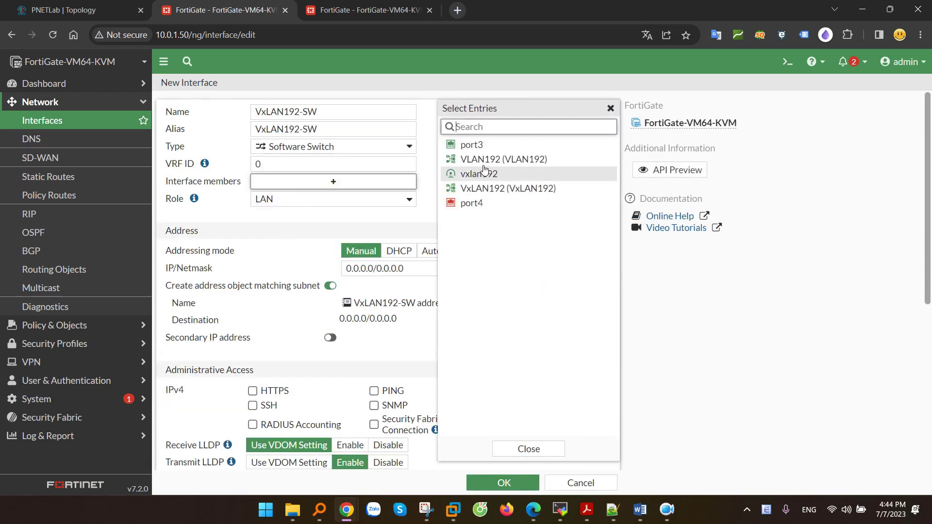
left_click(509, 162)
left_click(489, 189)
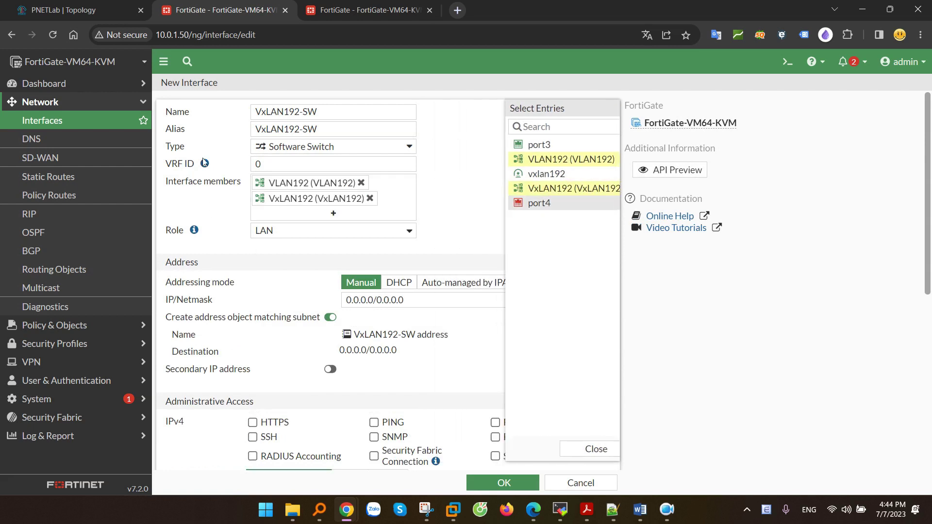
- Check the VLAN 192 address in the lab topology and set the software switch's IP/Netmask to 192.168.0.1/24
left_click(85, 12)
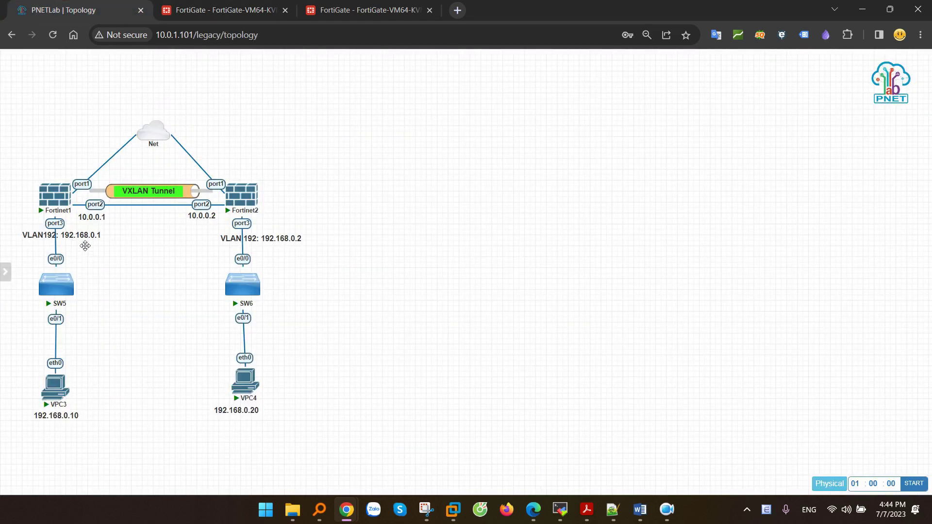
left_click(217, 7)
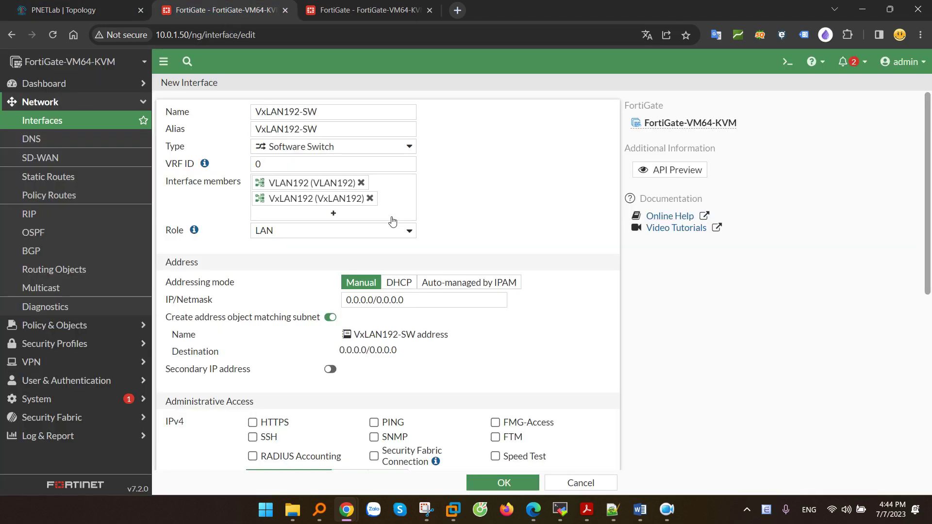
left_click(421, 306)
type("19")
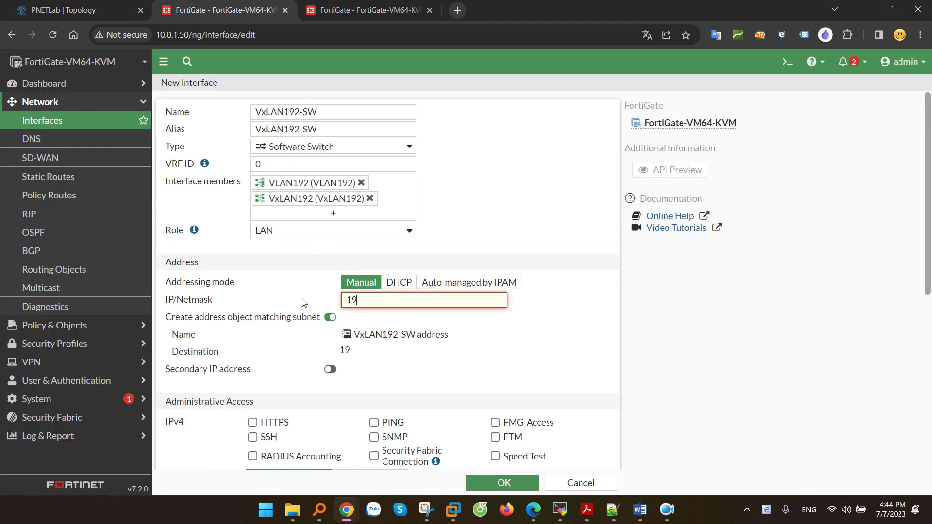
type("2.168.0.1/24")
- Save the VxLAN192-SW software switch with PING access allowed and examine its members in the interface list
left_click(391, 423)
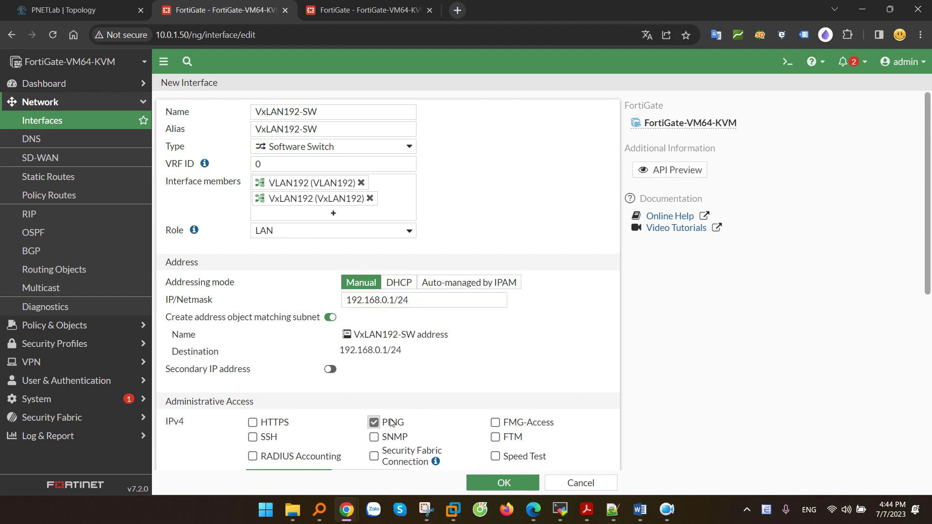
scroll(439, 375, "down", 1)
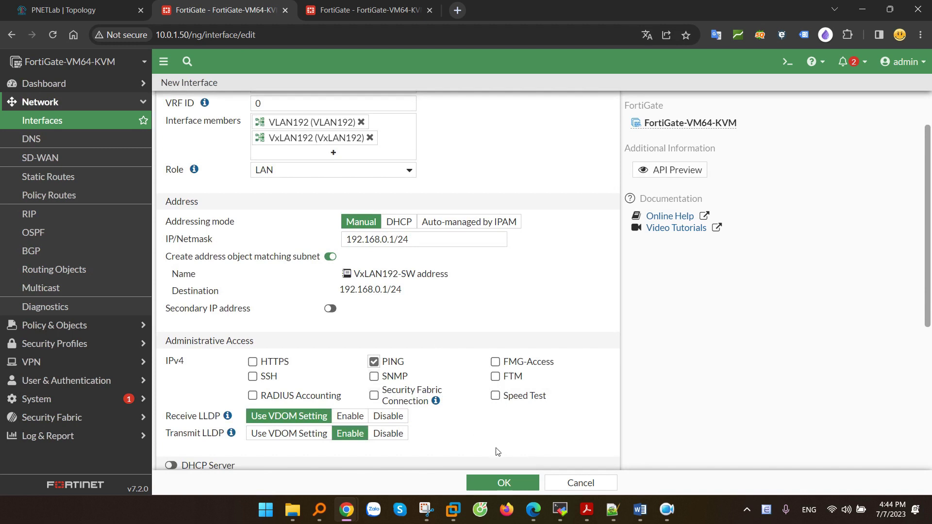
left_click(524, 482)
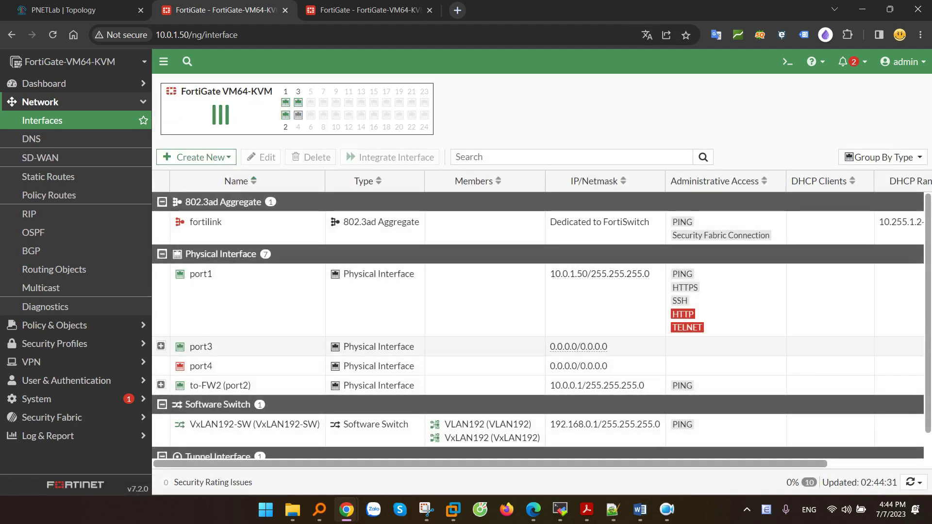
left_click(272, 423)
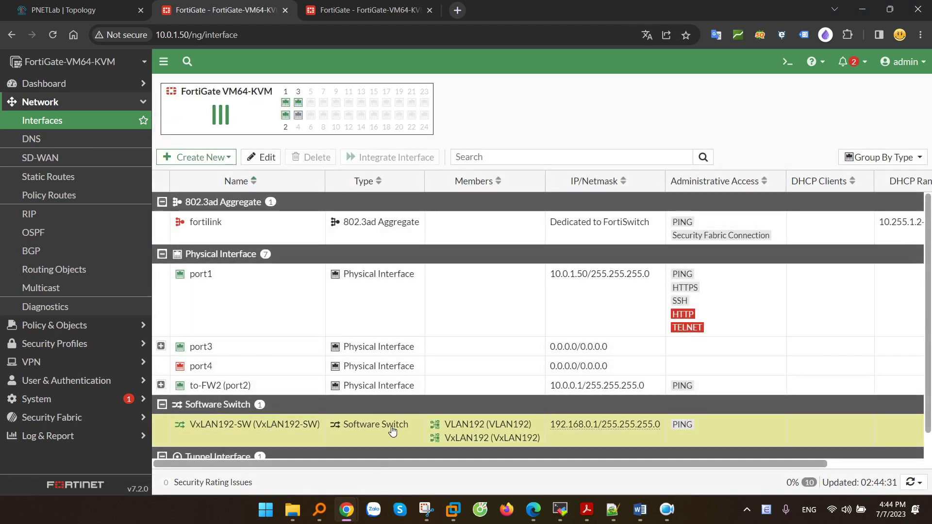
mouse_move(470, 431)
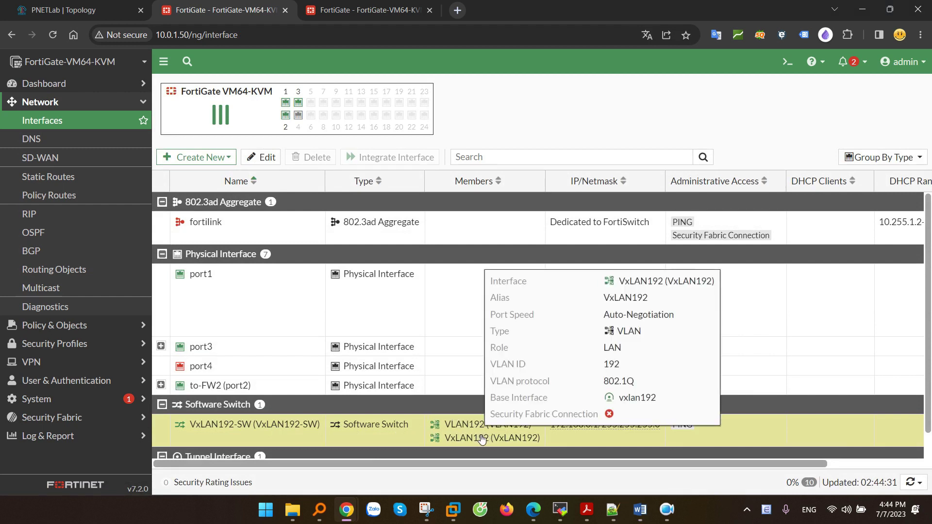
- Switch to the second FortiGate at 10.0.1.51, extend its session, and create the VXLAN entry vxlan192 in the CLI console
left_click(364, 15)
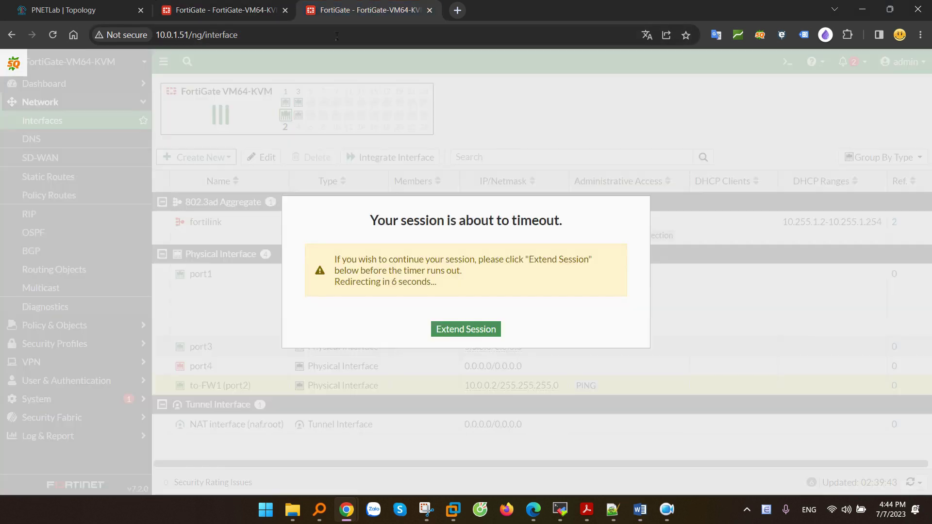
left_click(461, 328)
left_click(787, 62)
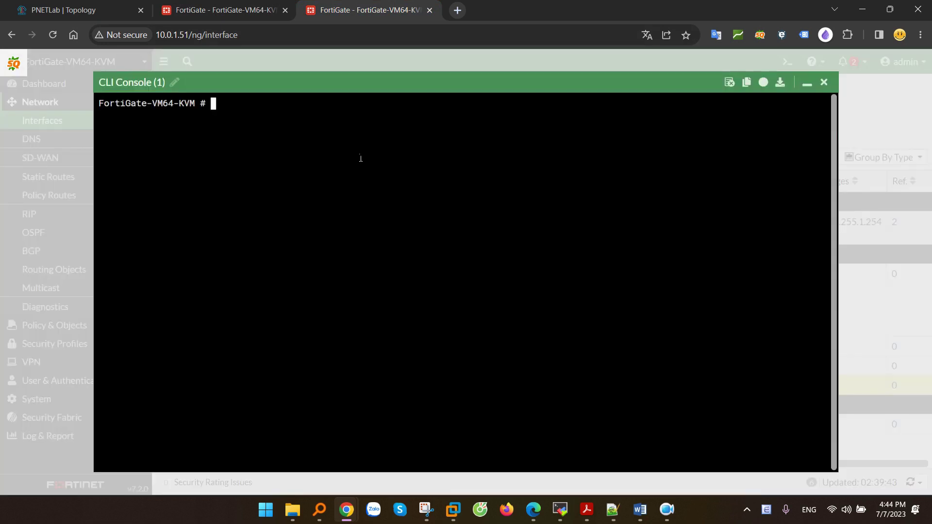
type("conf system vxlan")
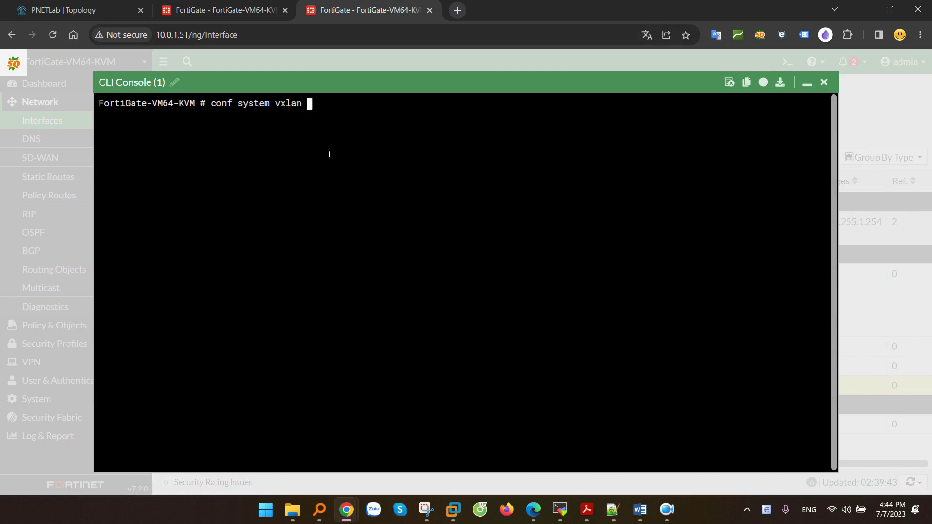
key("Return")
type("edit vxlan192")
key("Return")
- Set the VNI of vxlan192 to 192 and its interface to port2
type("set ")
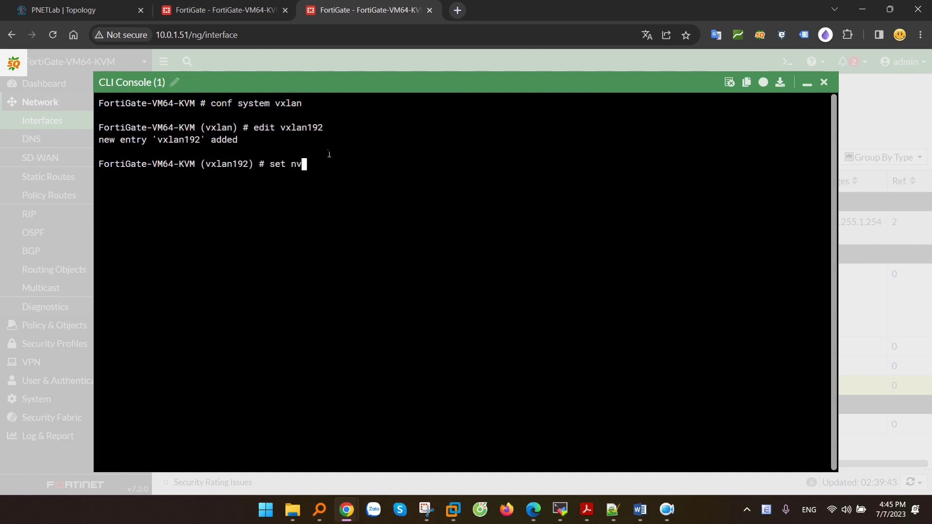
type("vni 192")
key("Return")
type("set inter")
key("Tab")
type("p")
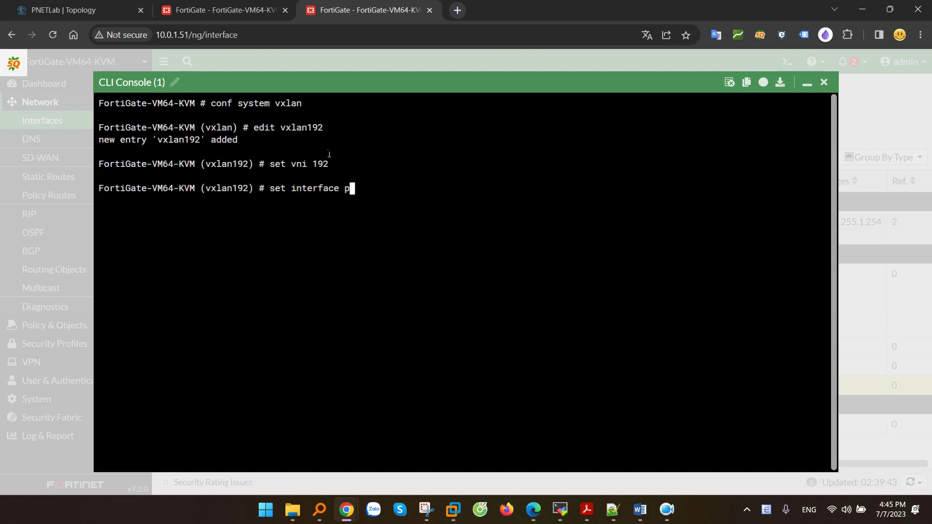
type("ort2")
key("Return")
- Set the remote IP of vxlan192 to 10.0.0.1 and end the configuration
type("set re")
key("Tab")
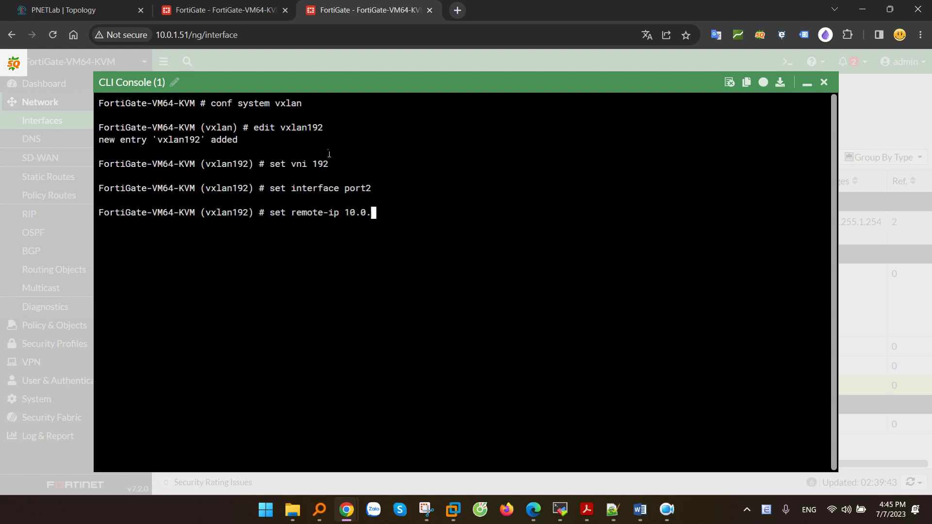
key("Return")
type("e")
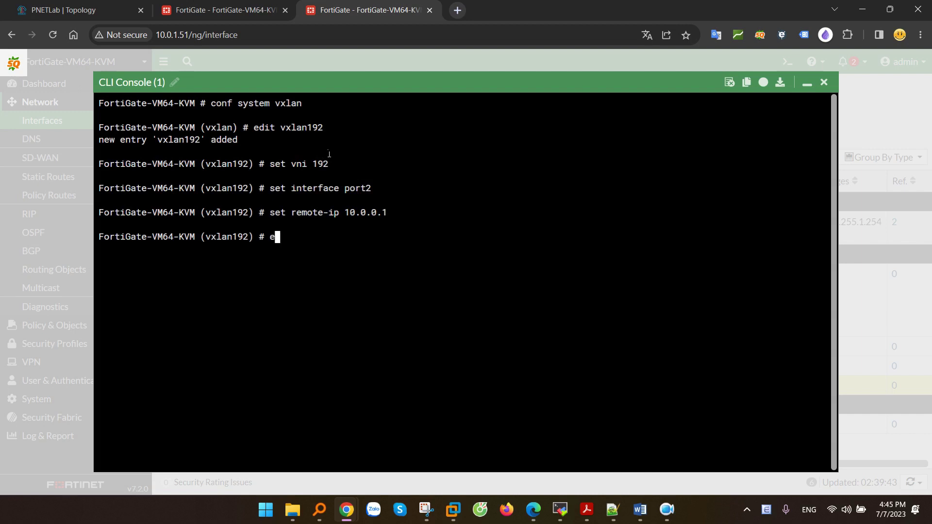
type("nd")
key("Return")
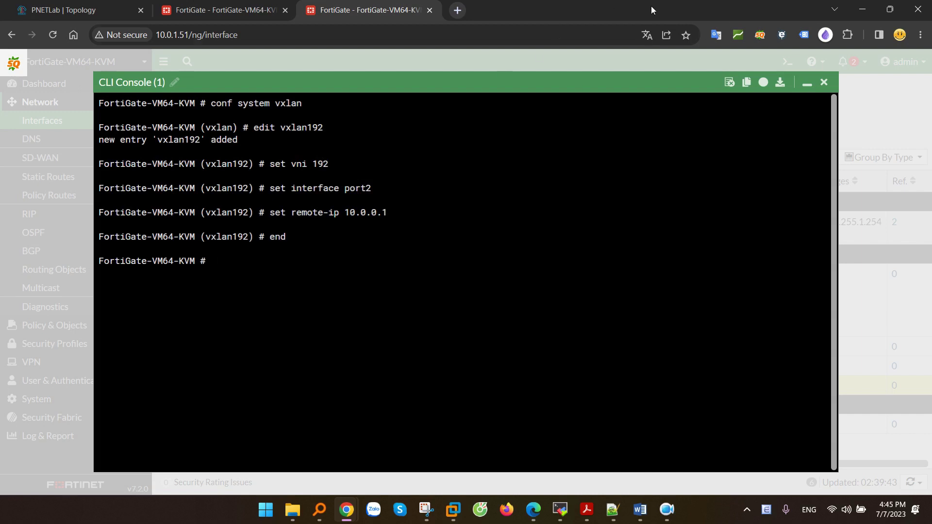
- Close the console, reload the interface list and examine the vxlan192 entry under port2
left_click(823, 82)
left_click(69, 121)
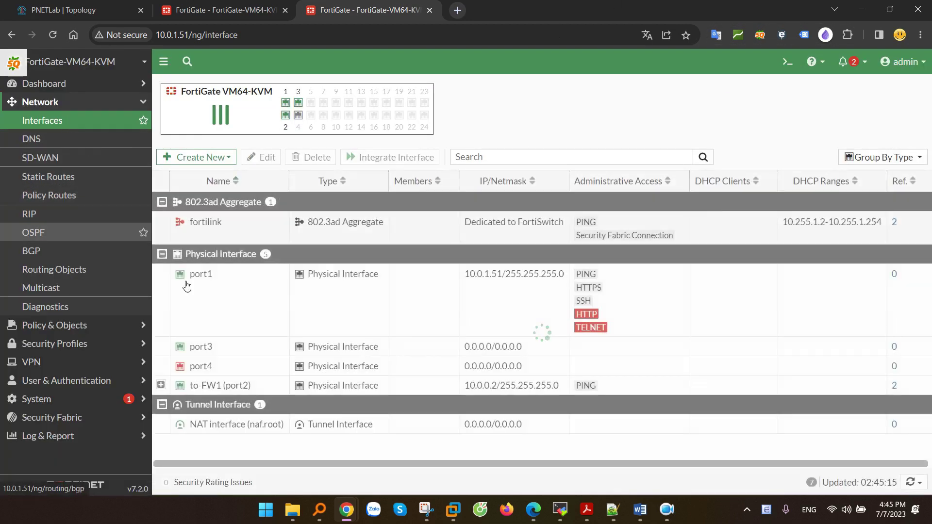
left_click(242, 403)
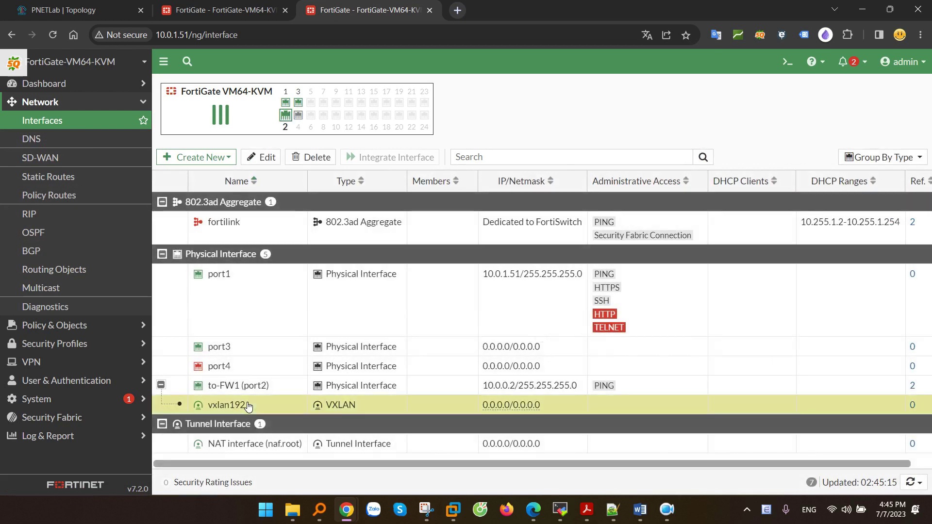
- Start a new interface on the second FortiGate and set both its name and alias to VxLAN192
left_click(208, 157)
left_click(200, 176)
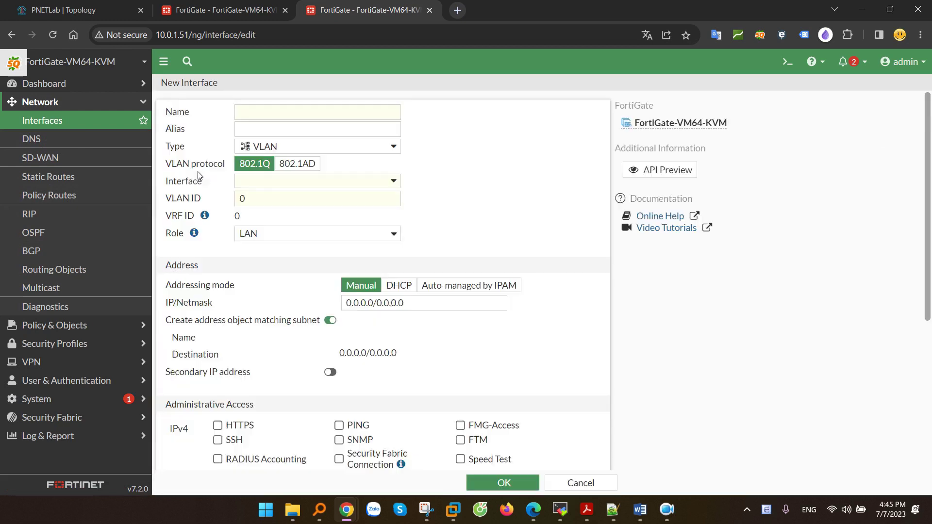
type("VxLAN192")
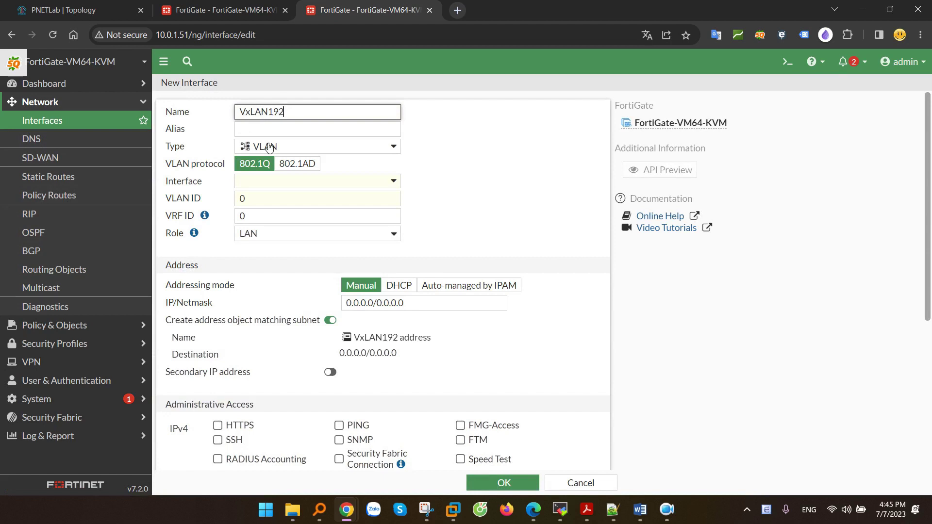
left_click_drag(285, 111, 202, 113)
key("ctrl+c")
left_click(243, 128)
key("ctrl+v")
- Keep VLAN as the type of VxLAN192, assign it to the vxlan192 interface and set its VLAN ID to 192
left_click(282, 147)
left_click(282, 146)
left_click(260, 181)
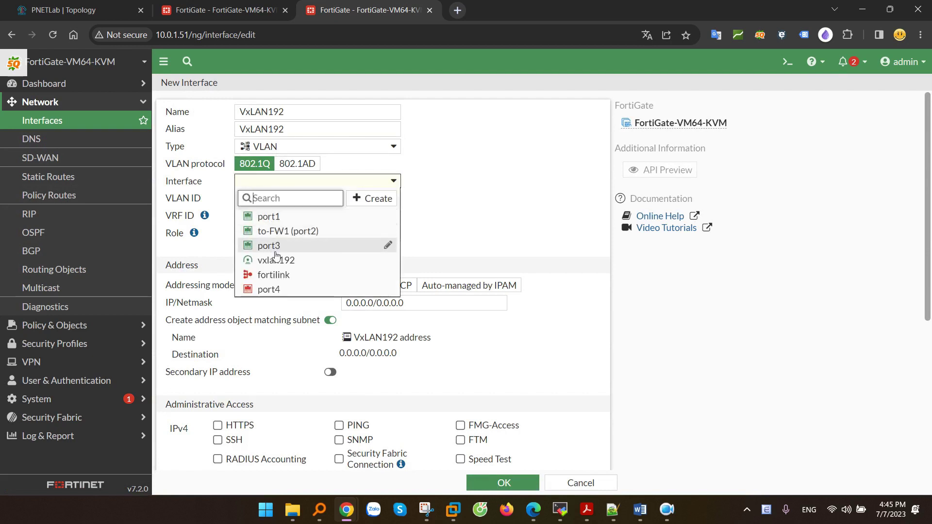
left_click(275, 261)
left_click(203, 202)
type("19")
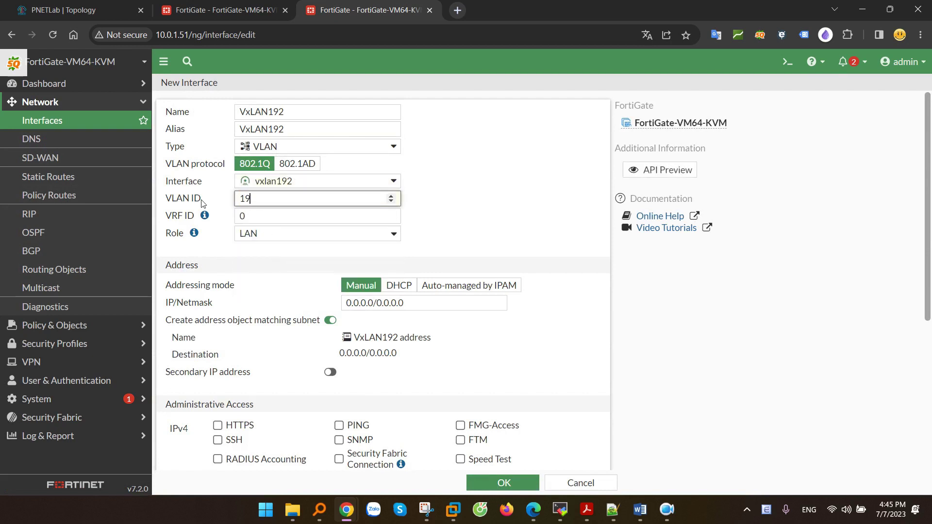
type("2")
key("Tab")
key("Tab")
- Disable the matching-subnet address object, save VxLAN192 and check it beneath vxlan192 in the interface list
left_click(330, 320)
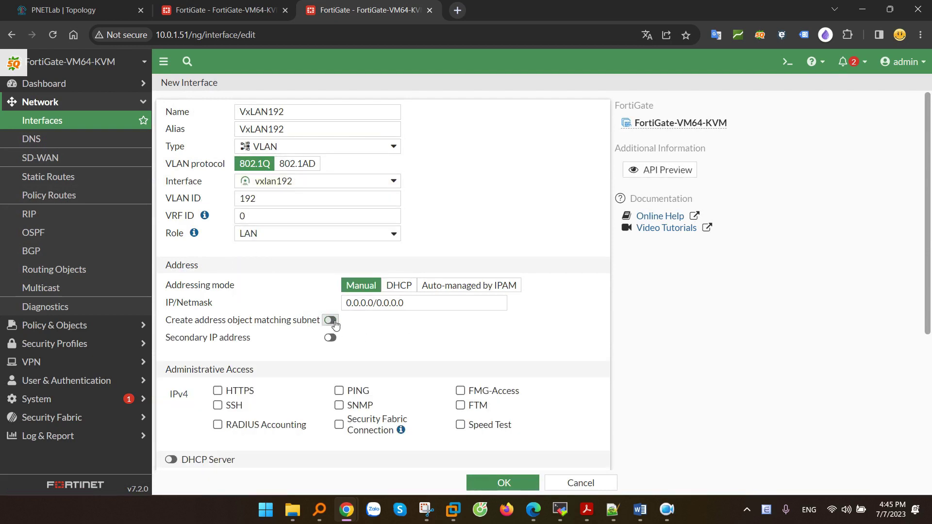
left_click(504, 483)
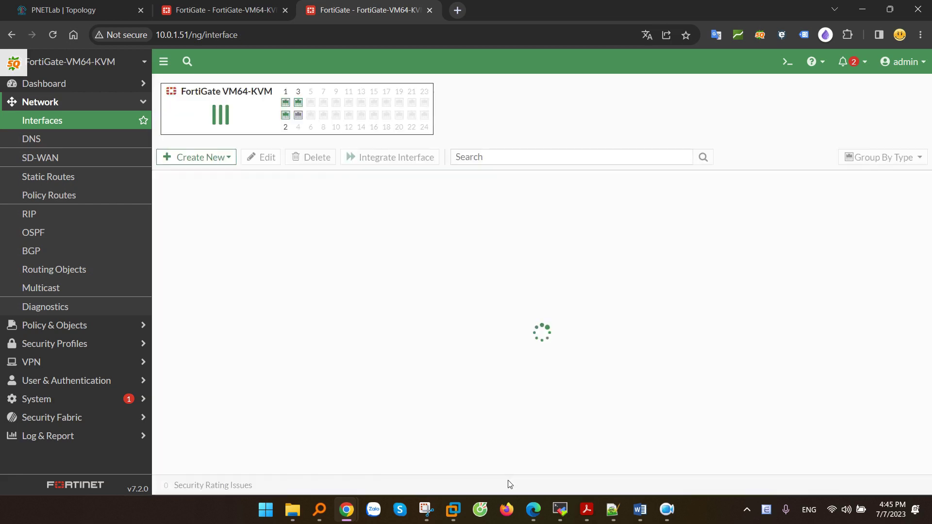
left_click(161, 385)
left_click(179, 404)
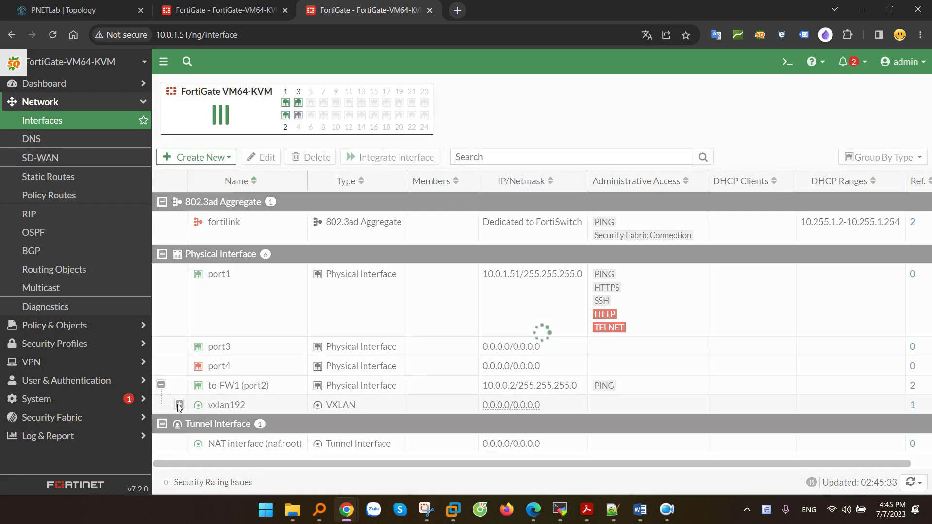
left_click(240, 426)
- Start a new interface and set both its name and alias to VLAN192
left_click(196, 157)
left_click(202, 167)
left_click(257, 111)
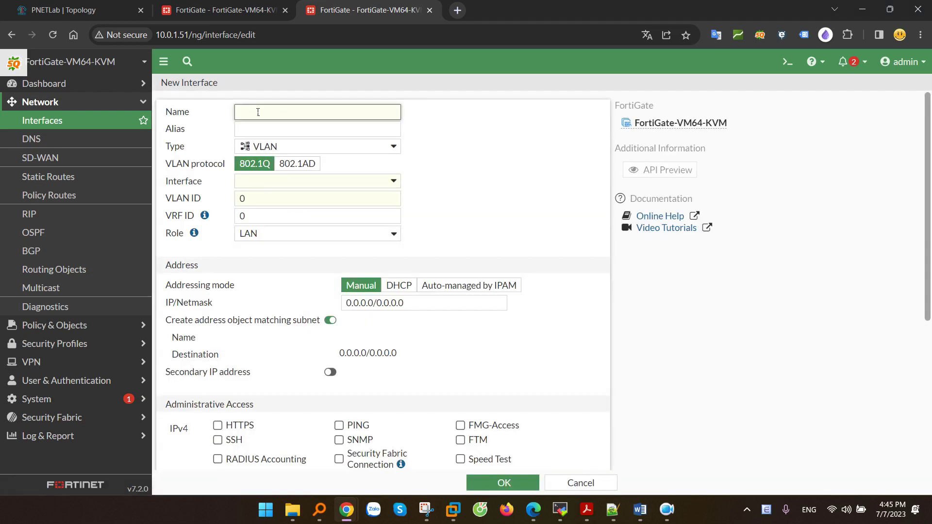
type("VLAN192")
double_click(239, 113)
key("ctrl+c")
left_click(260, 130)
key("ctrl+v")
- Assign VLAN192 to port3 and set its VLAN ID to 192
left_click(274, 181)
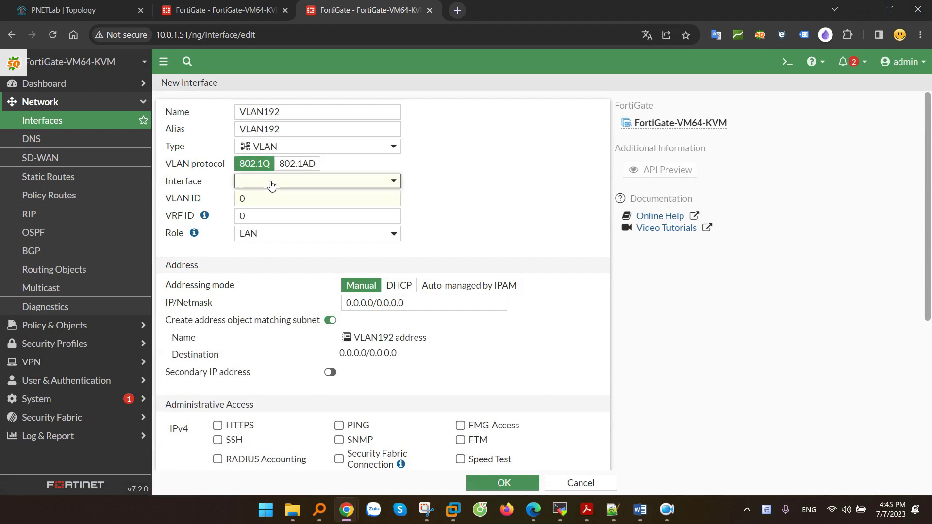
left_click(270, 245)
key("Tab")
type("1")
key("Tab")
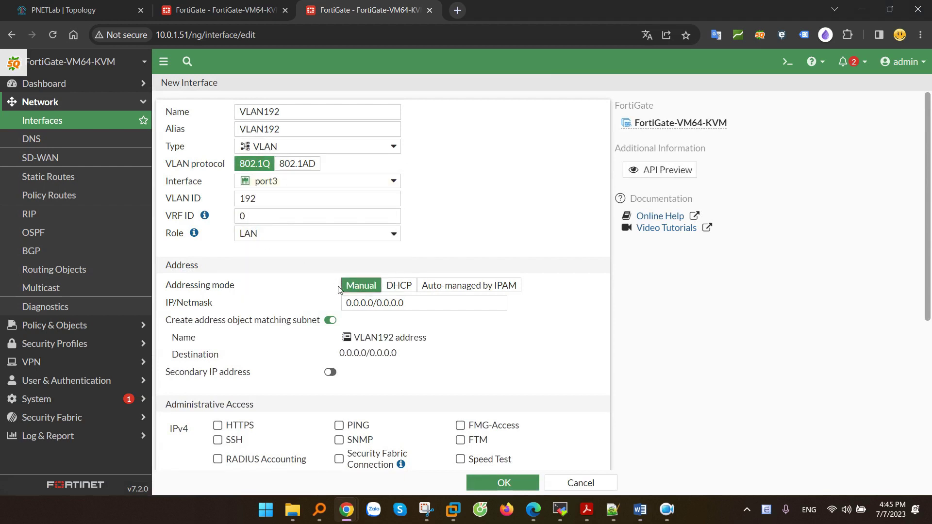
- Allow PING access on VLAN192, save it and check its entry under port3
left_click(339, 425)
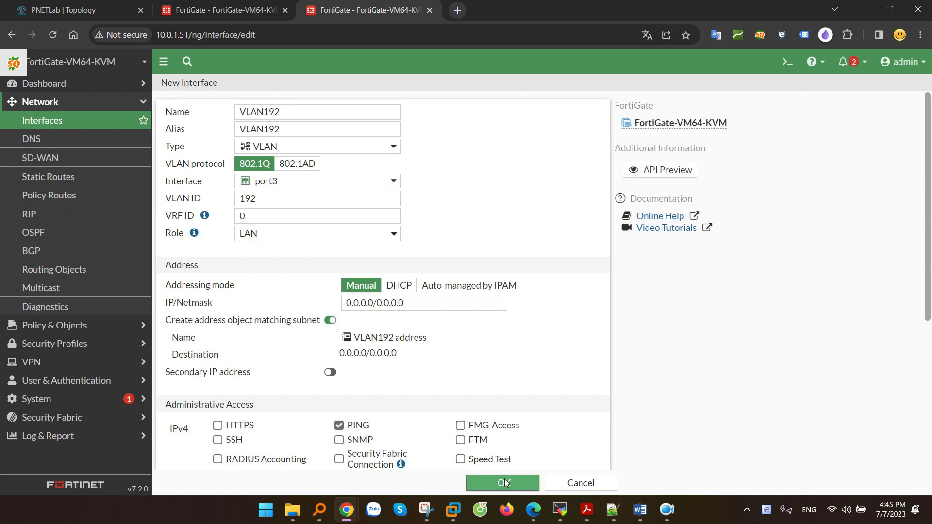
left_click(485, 482)
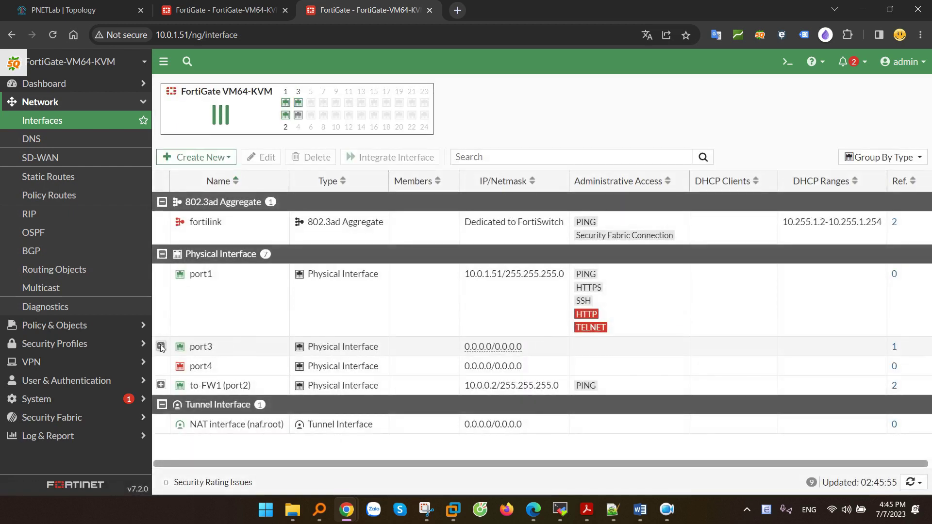
left_click(160, 346)
left_click(228, 366)
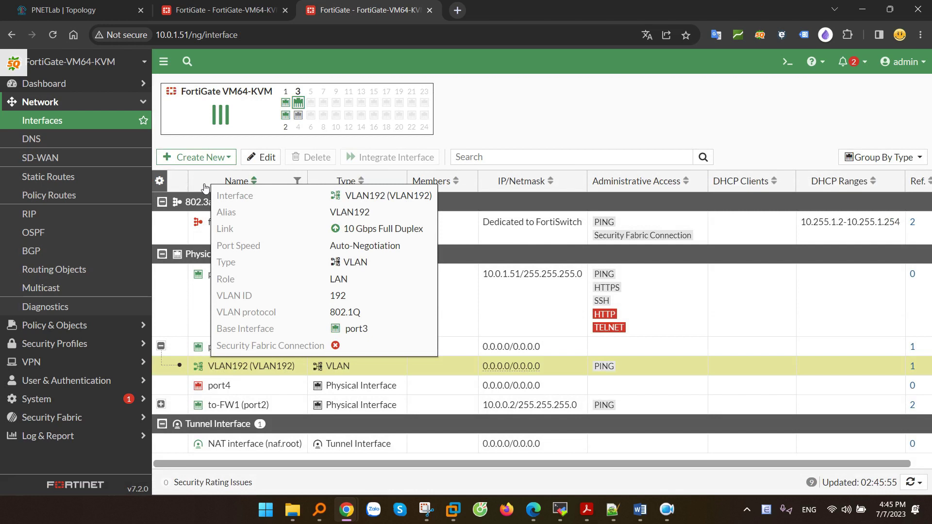
left_click(199, 157)
left_click(185, 175)
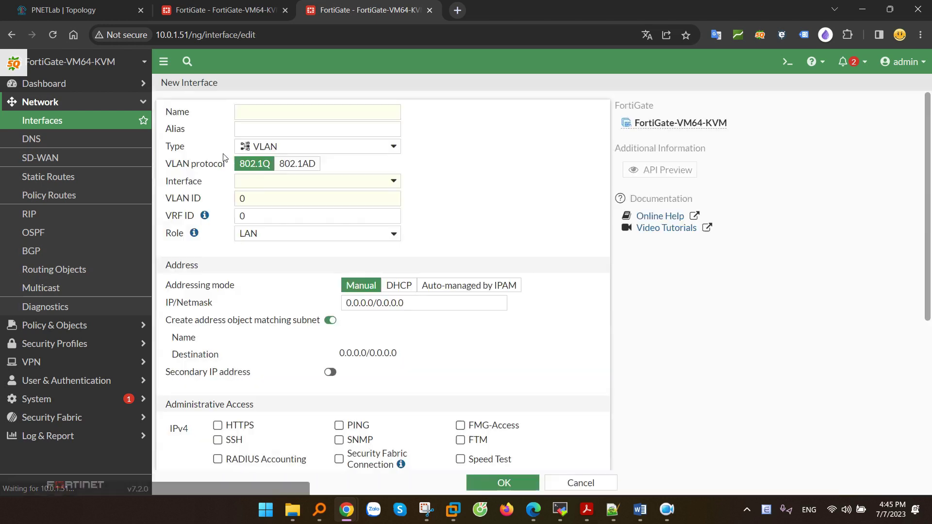
left_click(267, 127)
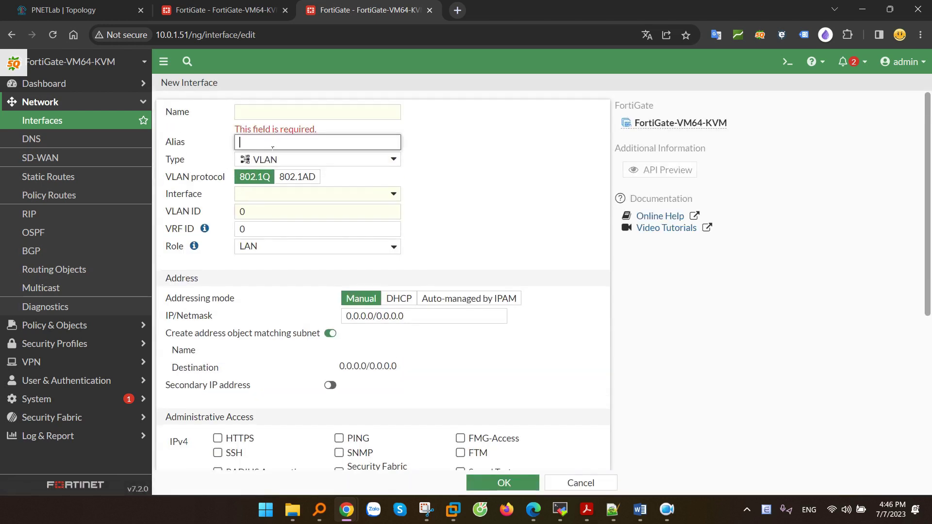
left_click(277, 160)
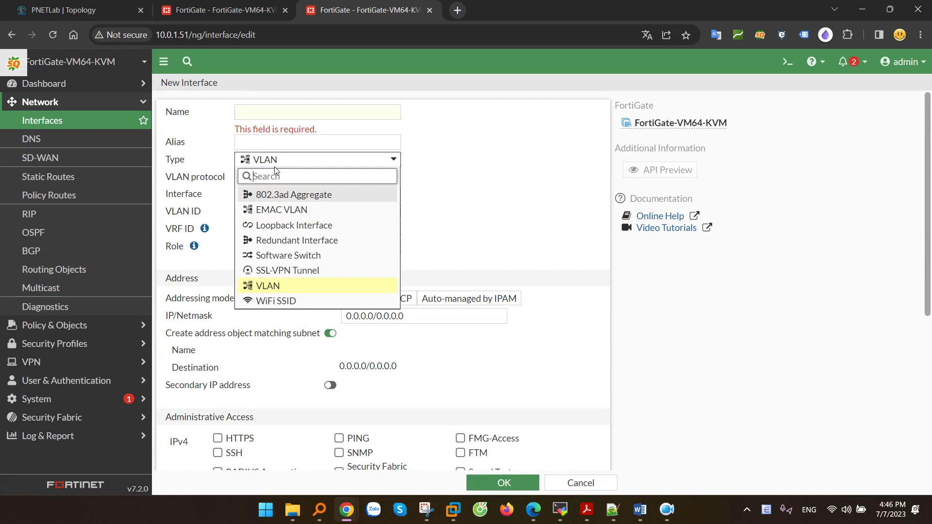
left_click(276, 255)
left_click(320, 193)
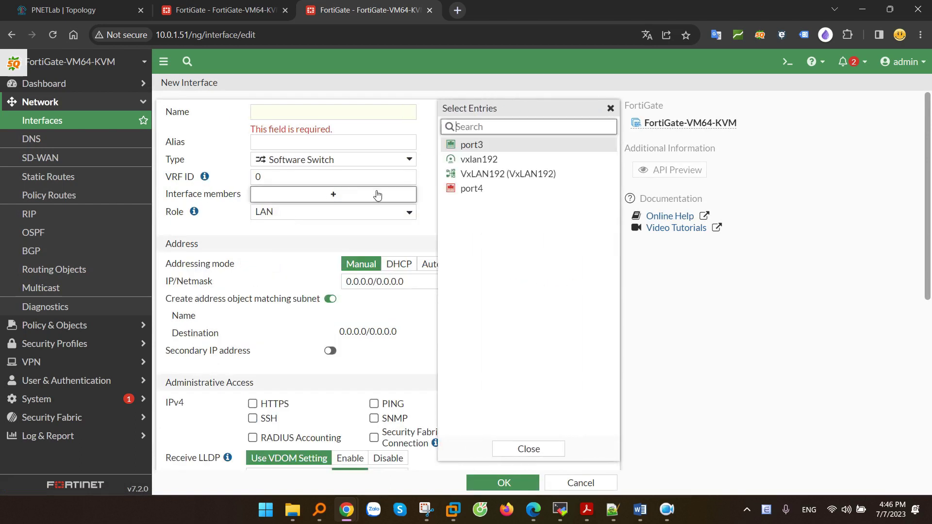
mouse_move(479, 177)
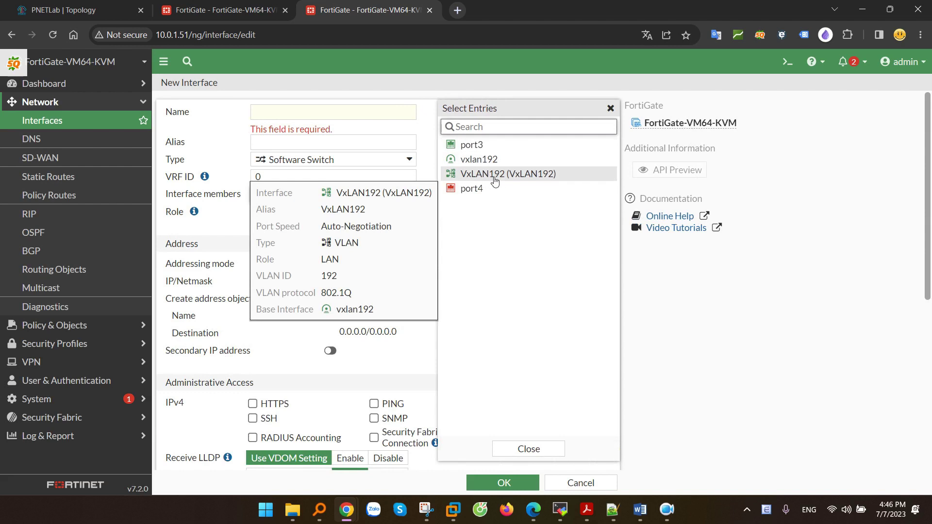
left_click(529, 448)
left_click(581, 483)
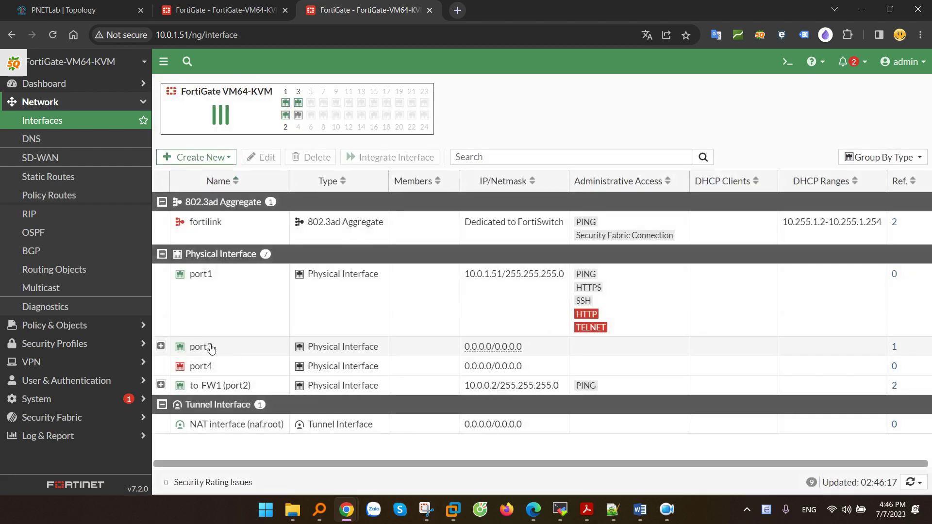
- Edit VLAN192 under port3 to disable its matching-subnet address object and save the change
left_click(161, 346)
left_click(246, 367)
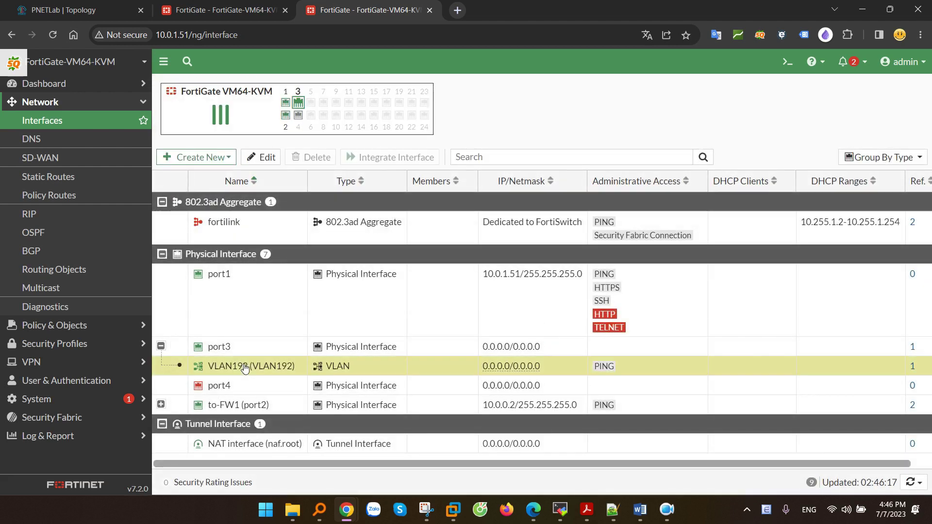
double_click(346, 373)
left_click(330, 346)
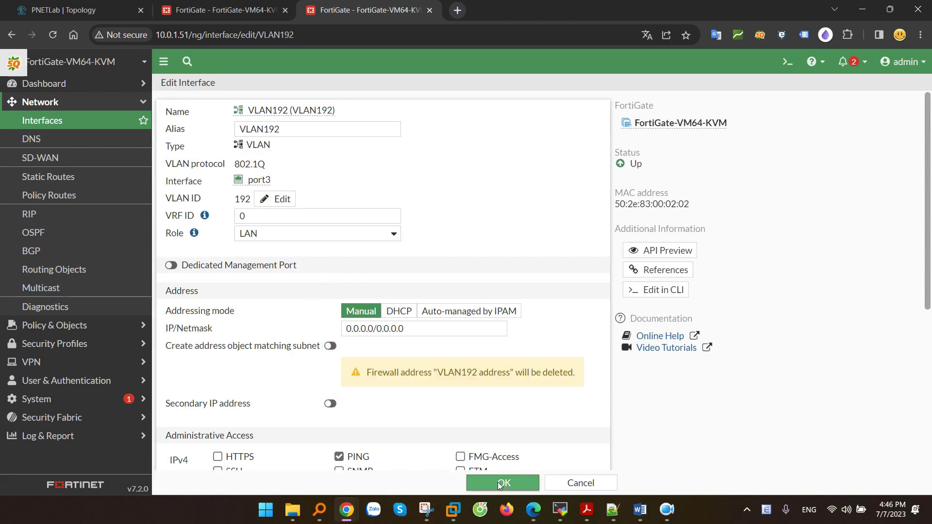
left_click(502, 483)
- Start a new interface on the second FortiGate and set both its name and alias to VxLAN192-SW
left_click(203, 157)
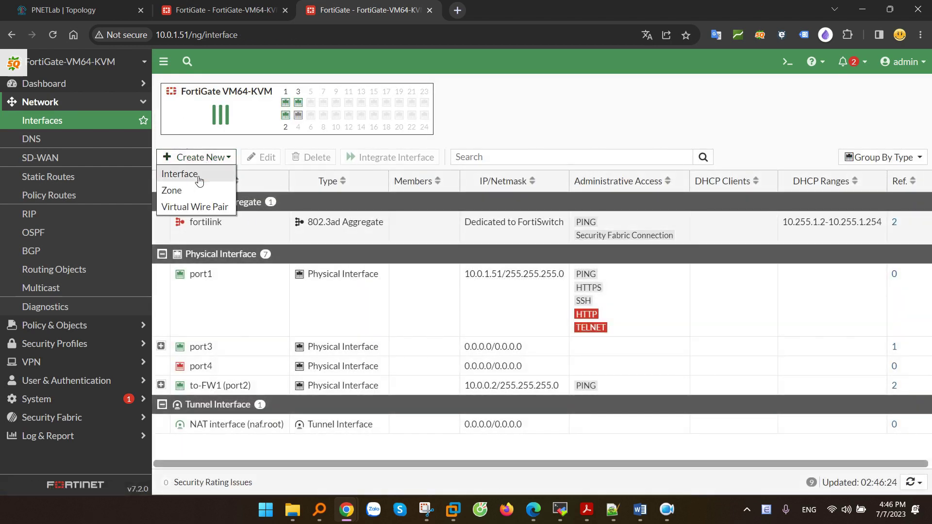
left_click(200, 181)
type("V")
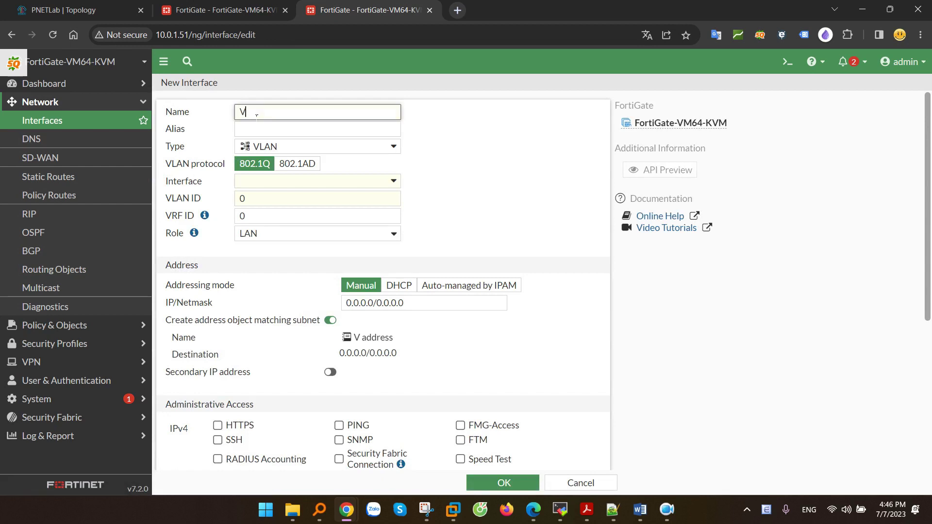
type("xLAN192-SW")
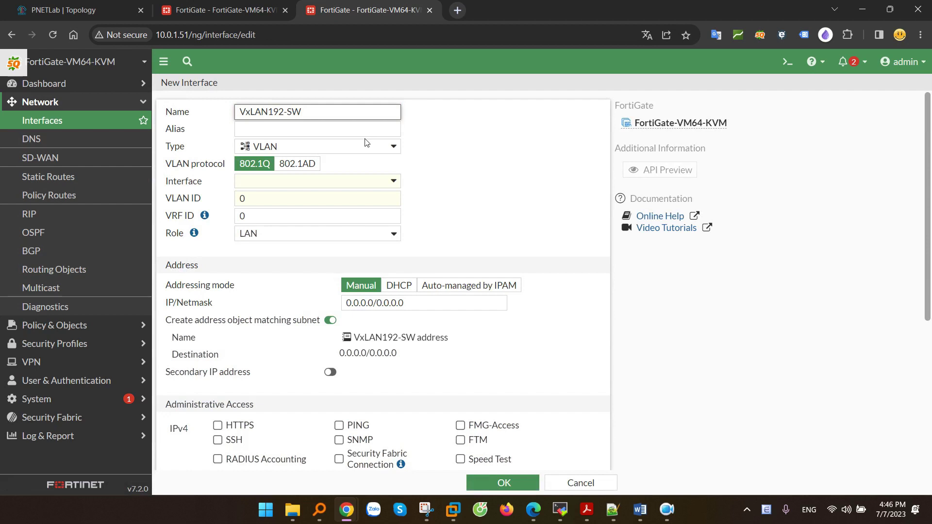
triple_click(287, 112)
key("ctrl+c")
left_click(262, 129)
key("ctrl+v")
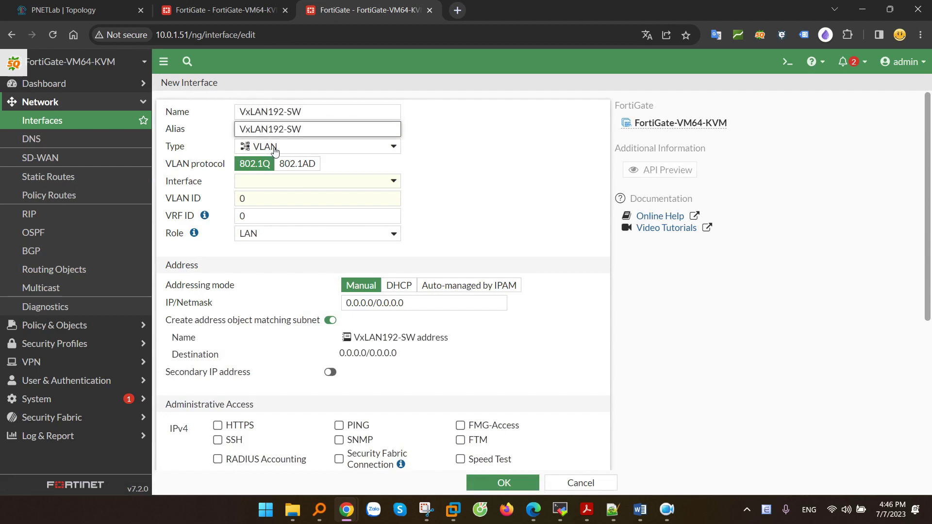
- Make VxLAN192-SW a software switch with VLAN192 and VxLAN192 as its interface members
left_click(273, 148)
left_click(288, 242)
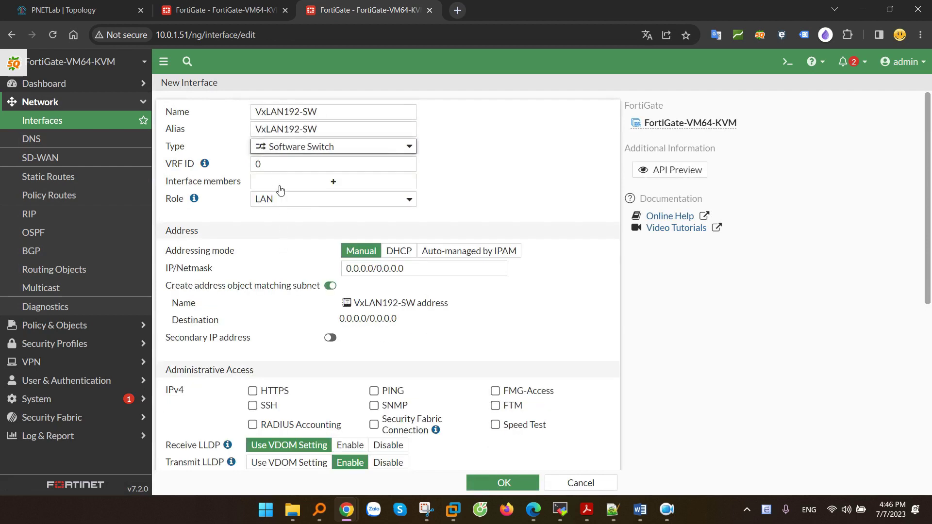
left_click(333, 182)
left_click(481, 161)
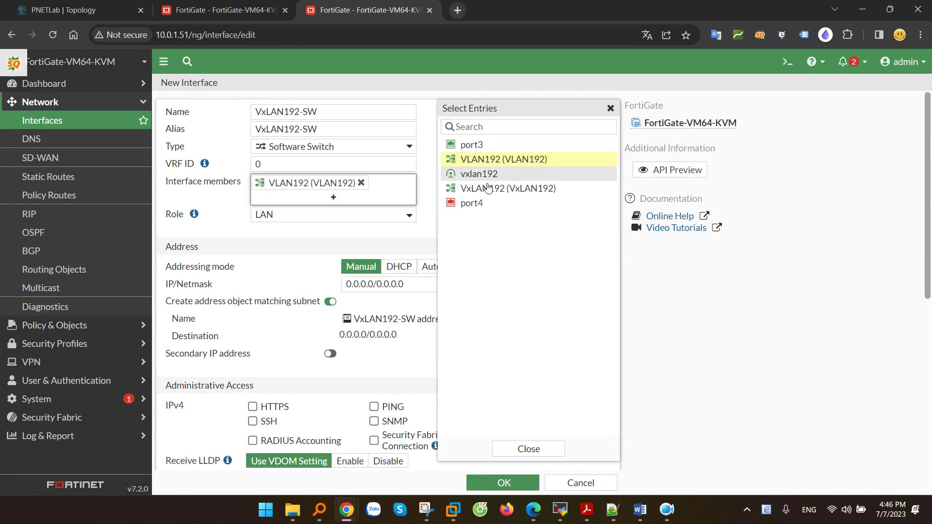
left_click(484, 190)
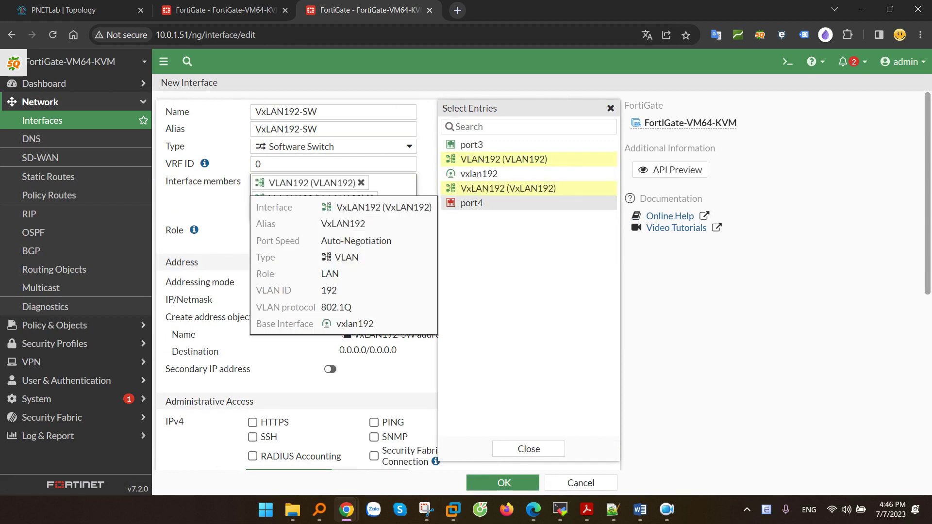
left_click(246, 310)
- Set the software switch's IP/netmask to 192.168.0.2/24, allow PING access and save the interface
key("Tab")
type("192.")
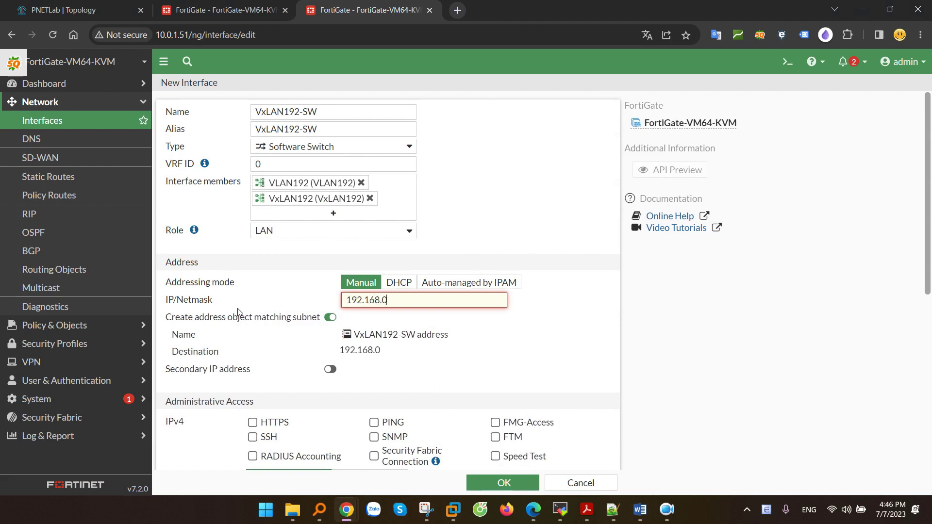
type("168.0.2/24")
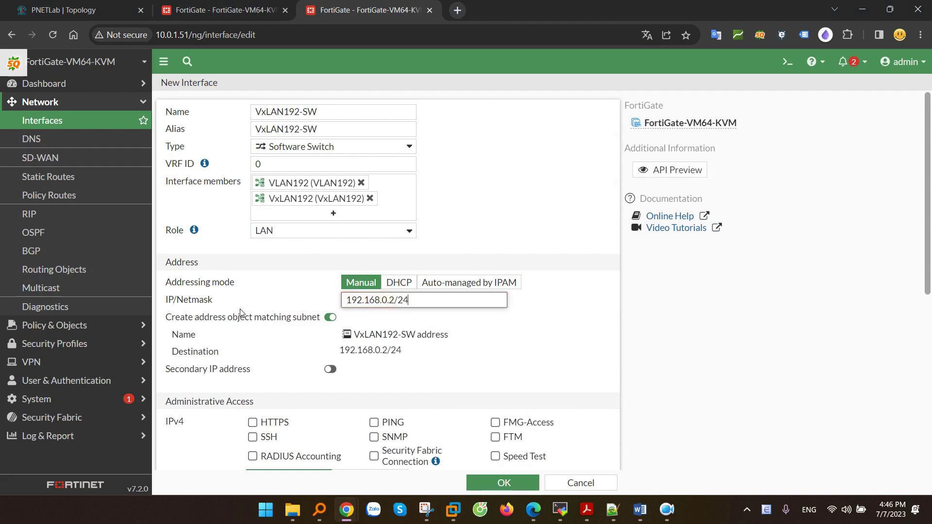
left_click(373, 422)
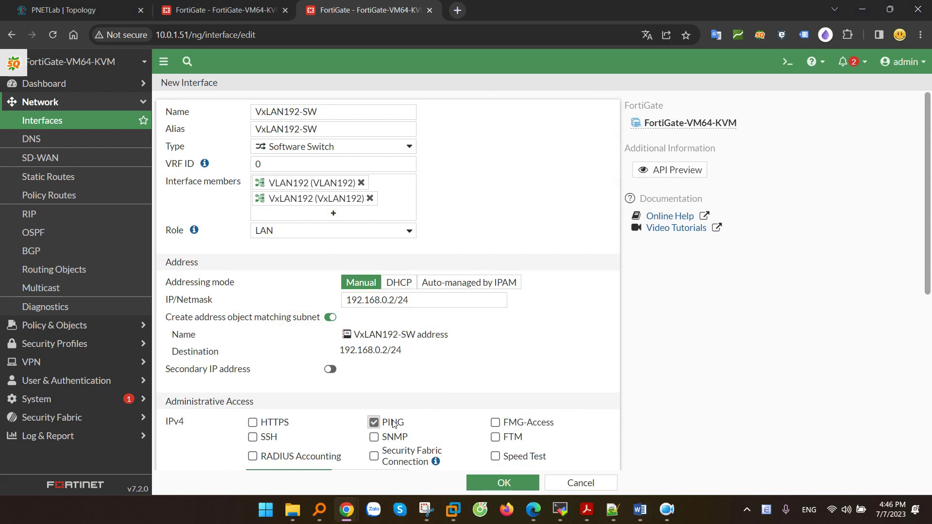
left_click(505, 483)
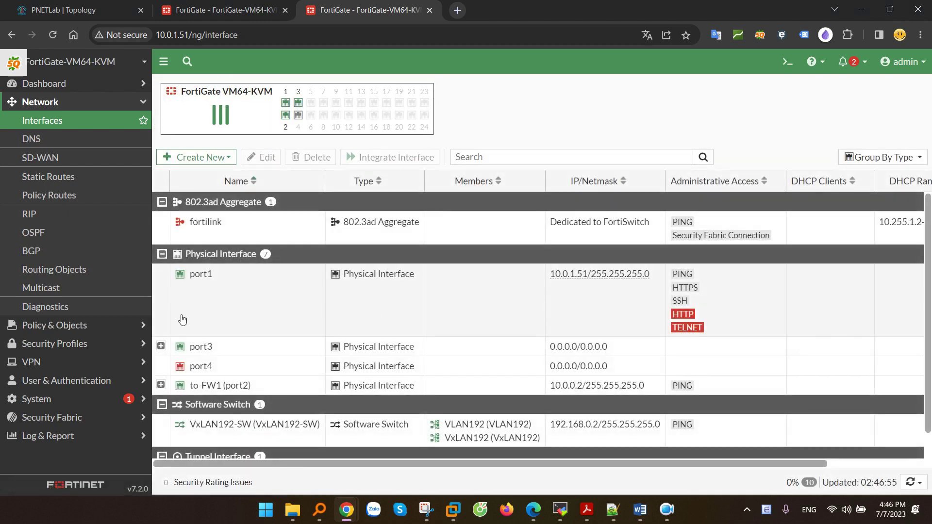
- Check the VLAN under port3 and the VxLAN192-SW software switch entry in the interface list
left_click(165, 346)
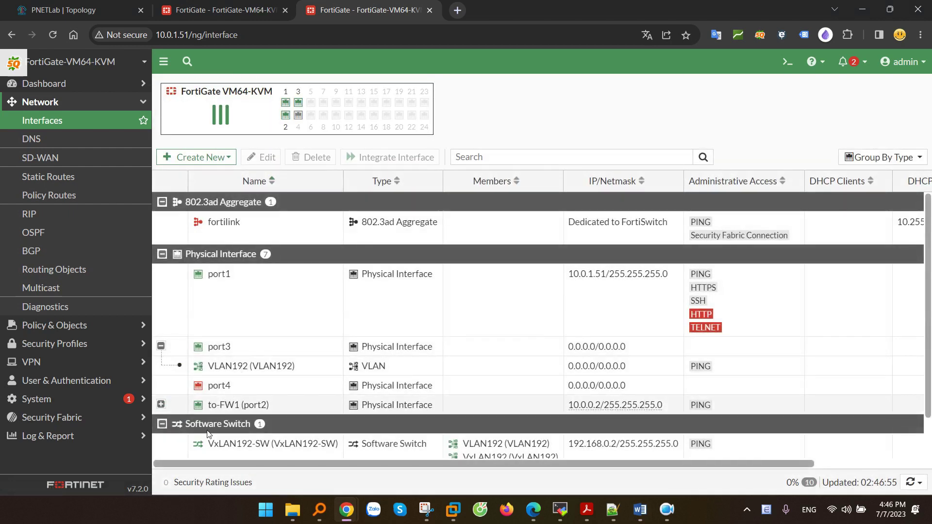
left_click(174, 410)
scroll(291, 403, "down", 1)
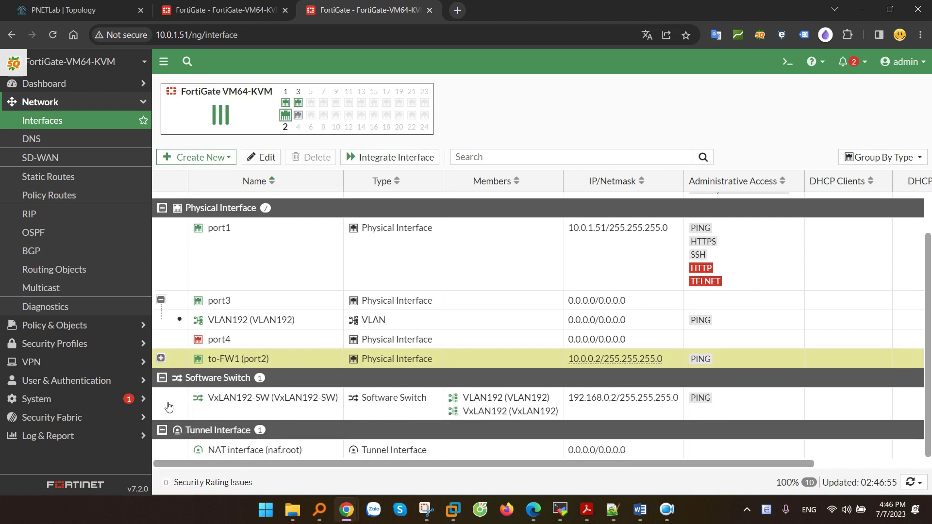
left_click(396, 400)
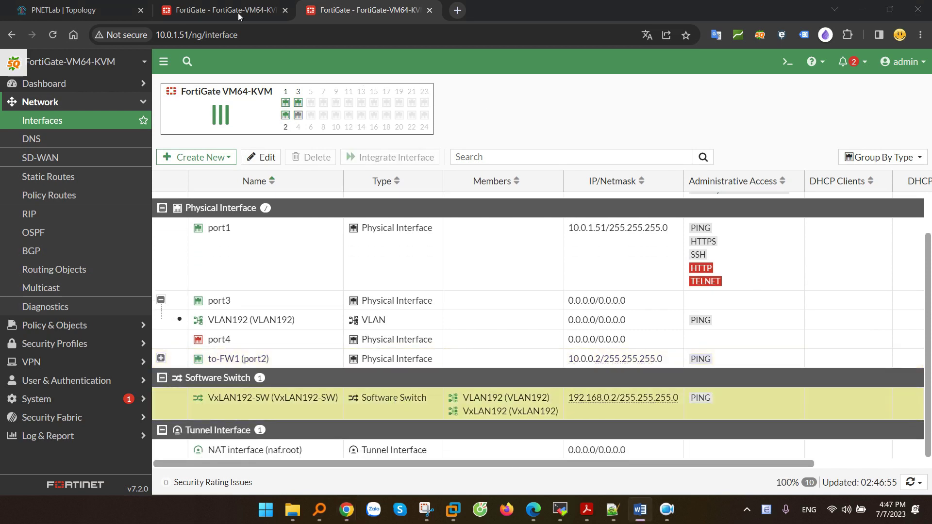
- Switch to the PNETLab topology and open SW5's console in MobaXterm
left_click(53, 10)
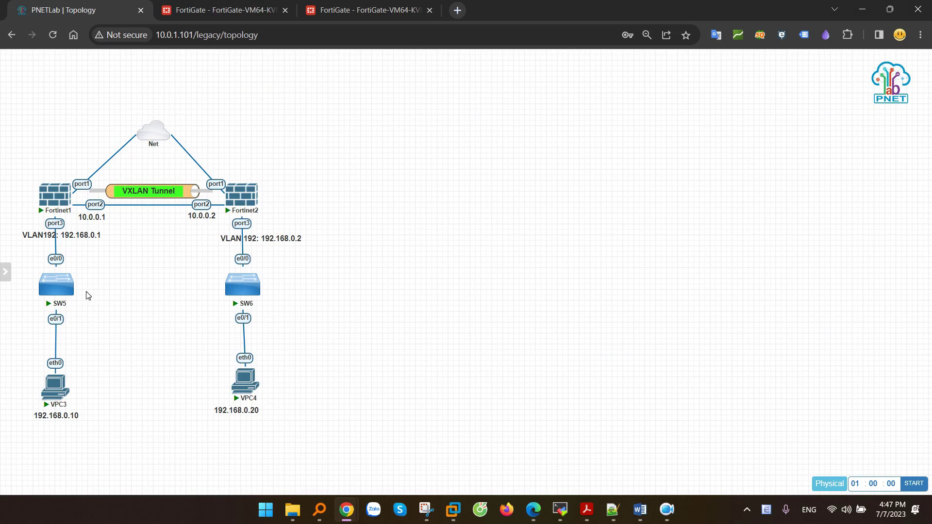
mouse_move(77, 281)
mouse_move(63, 312)
left_click(57, 290)
left_click(491, 124)
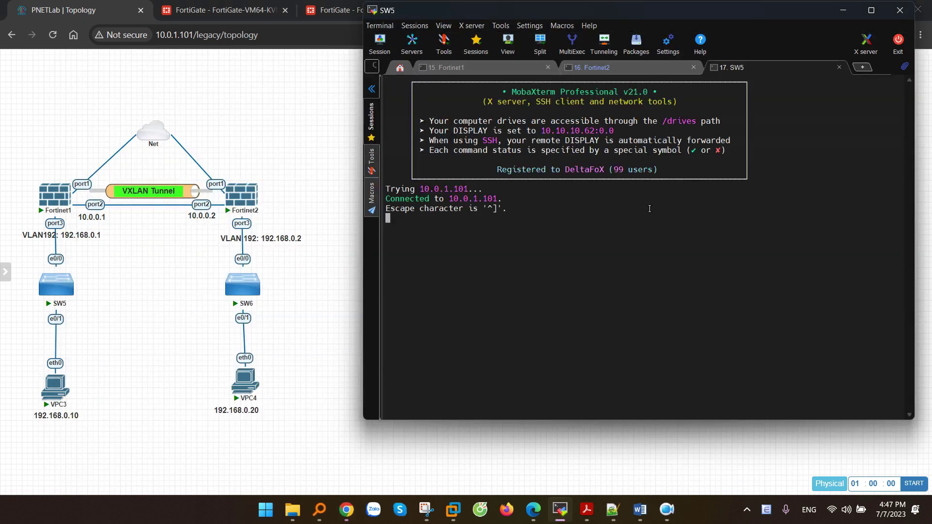
- Enter global configuration mode on SW5 and create VLAN 192
key("Return")
key("Return")
key("Return")
key("Return")
key("Return")
type("en")
key("Return")
type("conf t")
key("Return")
type("vlan 192")
key("Return")
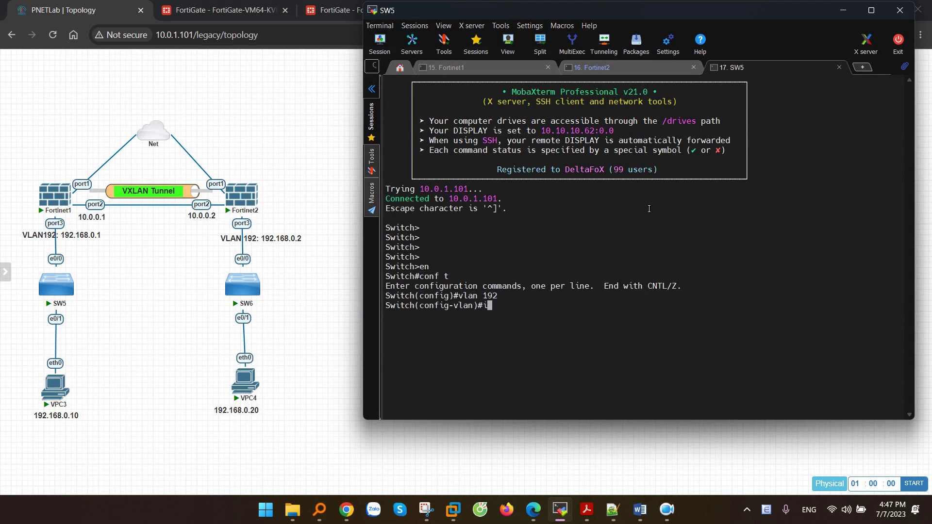
- Set the trunk encapsulation of SW5's interface e0/0 to dot1q
type("int e0/0")
key("Return")
type("sw tr")
key("Tab")
type("en")
key("Tab")
type("d")
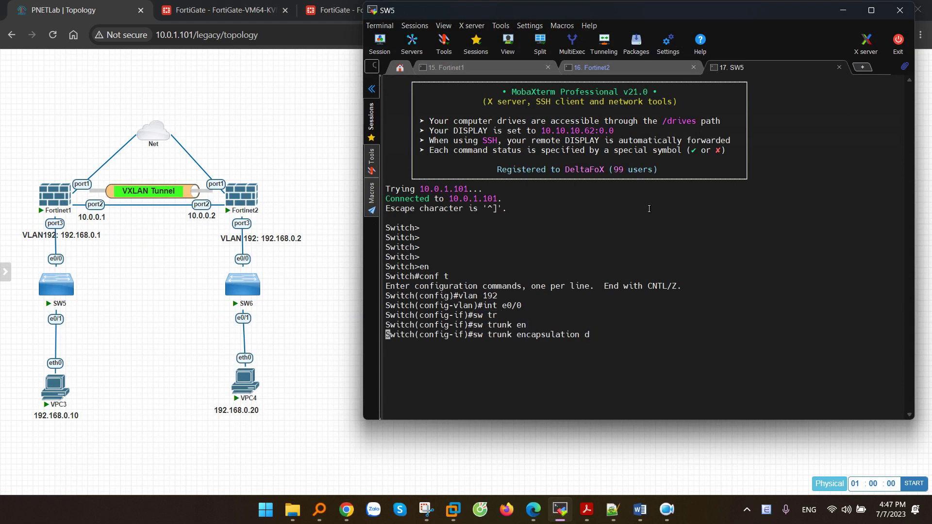
key("Tab")
key("Return")
- Set the switchport mode of SW5's interface e0/0 to trunk
type("sw")
key("Tab")
type("mod")
key("Tab")
type("tr")
key("Tab")
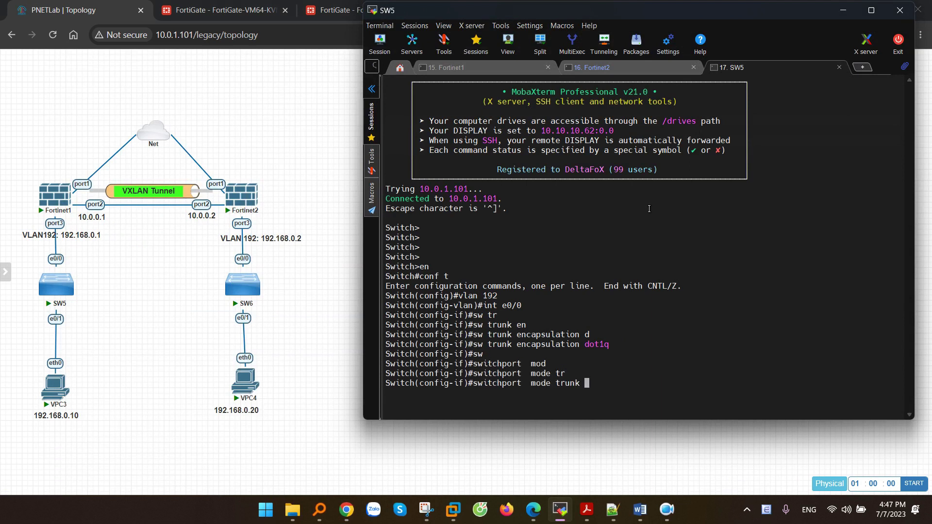
key("Return")
- Set SW5's interface e0/1 to switchport access mode
type("int e0/1")
key("Return")
type("switchport mode ac")
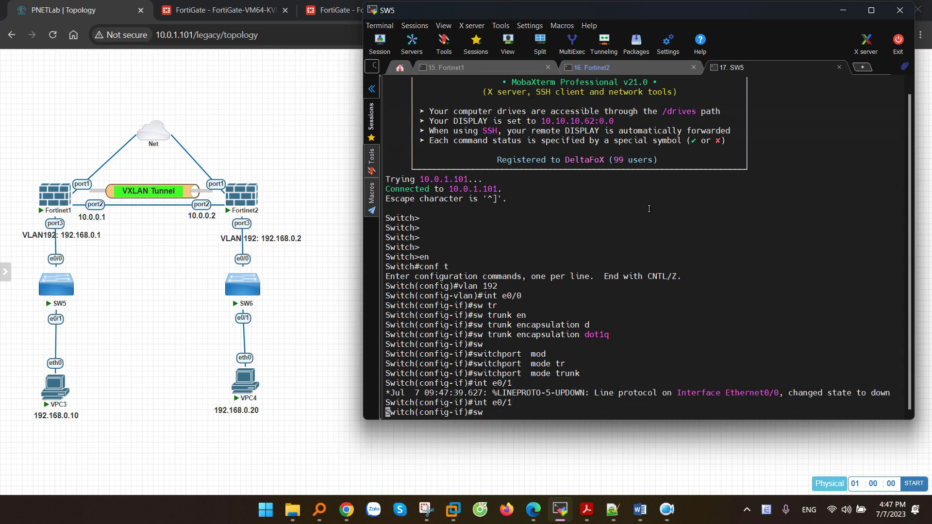
key("Tab")
type("mode acc")
key("Tab")
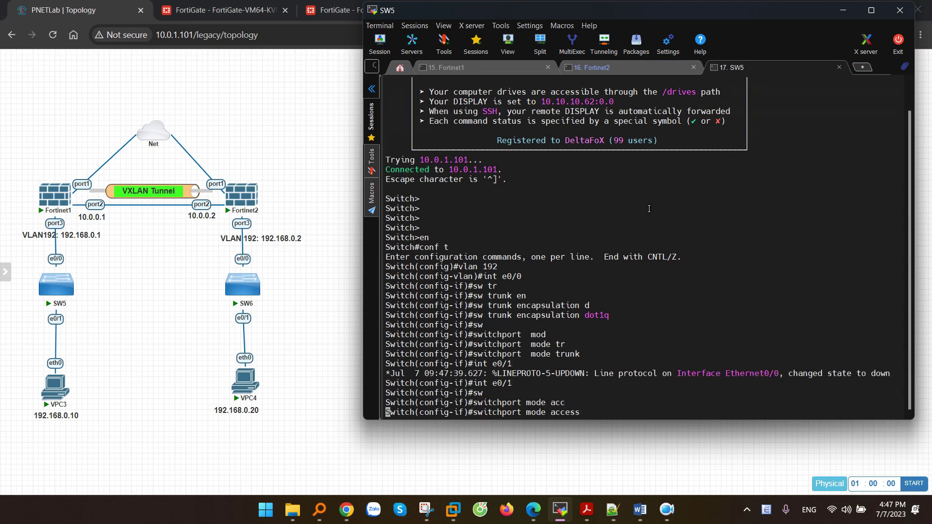
key("Return")
- Assign access VLAN 192 to SW5's interface e0/1
type("sw")
key("Tab")
type("acc")
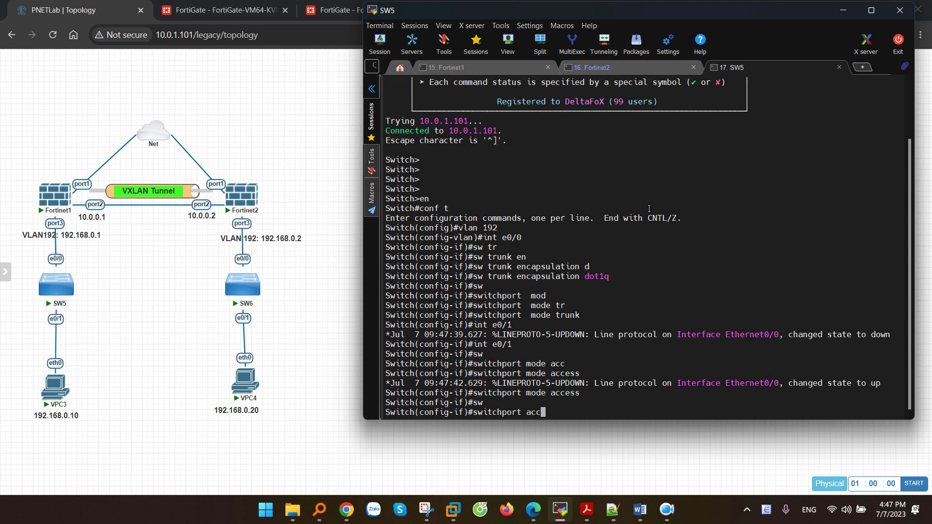
type(" vlan 192")
key("Return")
key("Return")
key("Return")
key("Return")
- Leave configuration mode on SW5 and write its configuration to memory
type("end")
key("Return")
type("wr")
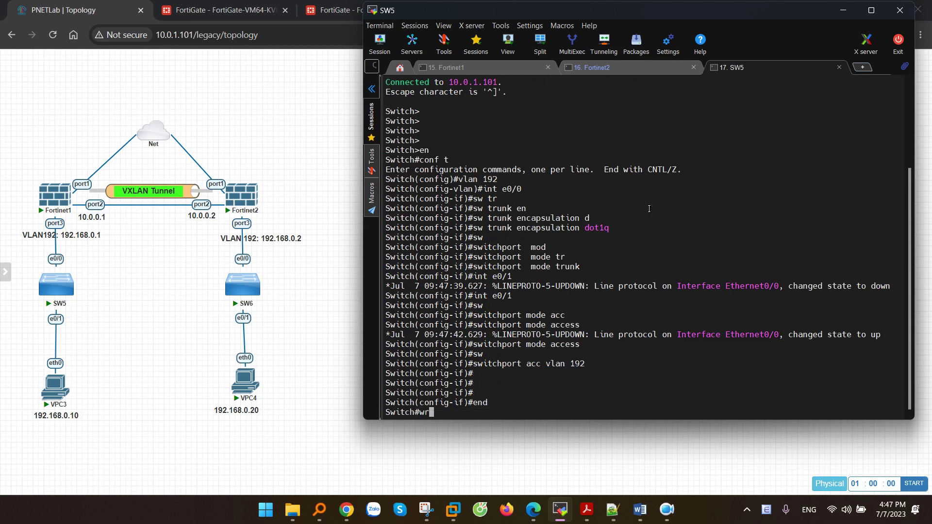
key("Return")
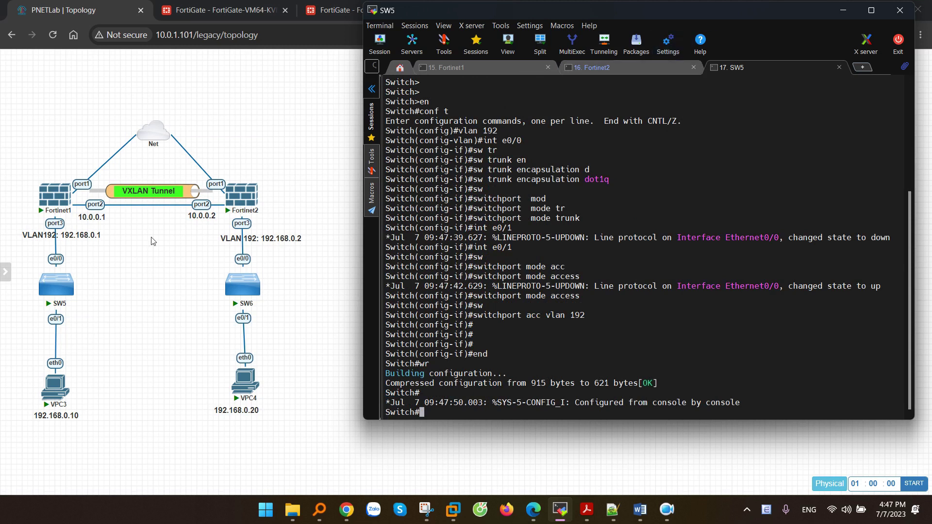
- Open SW6's console from the topology, enter global configuration mode and create VLAN 192
left_click(236, 286)
left_click(503, 125)
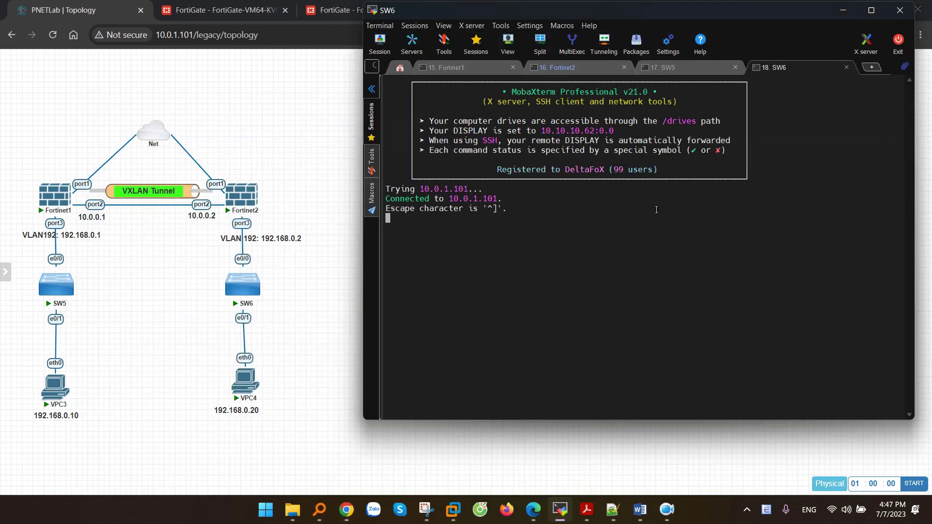
key("Return")
key("Return")
key("Return")
key("Return")
key("Return")
type("en")
key("Return")
type("conf t")
key("Return")
type("vlan 19")
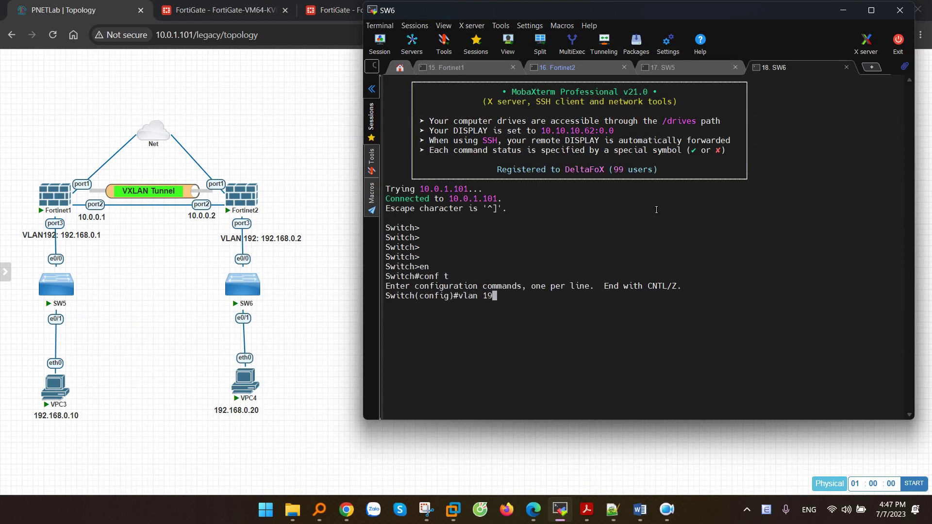
type("2")
key("Return")
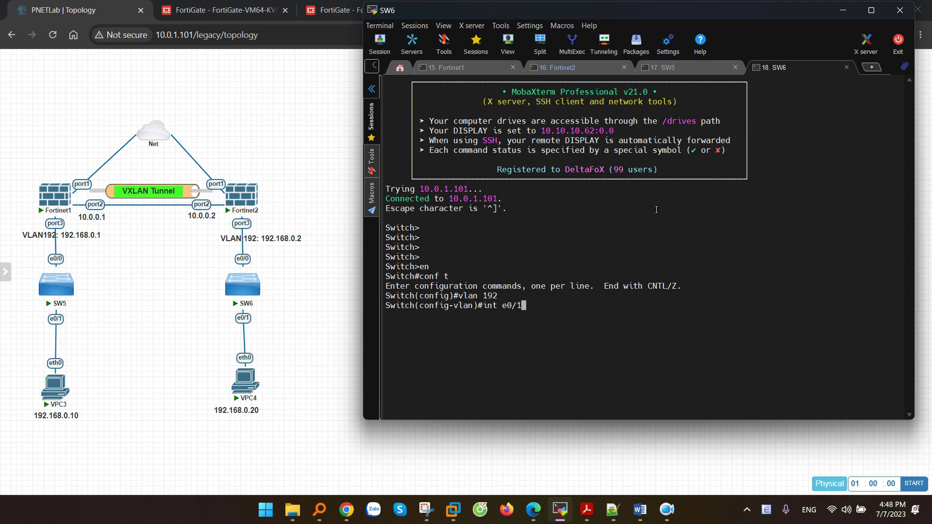
- Set the trunk encapsulation of SW6's interface e0/0 to dot1q
type("sw")
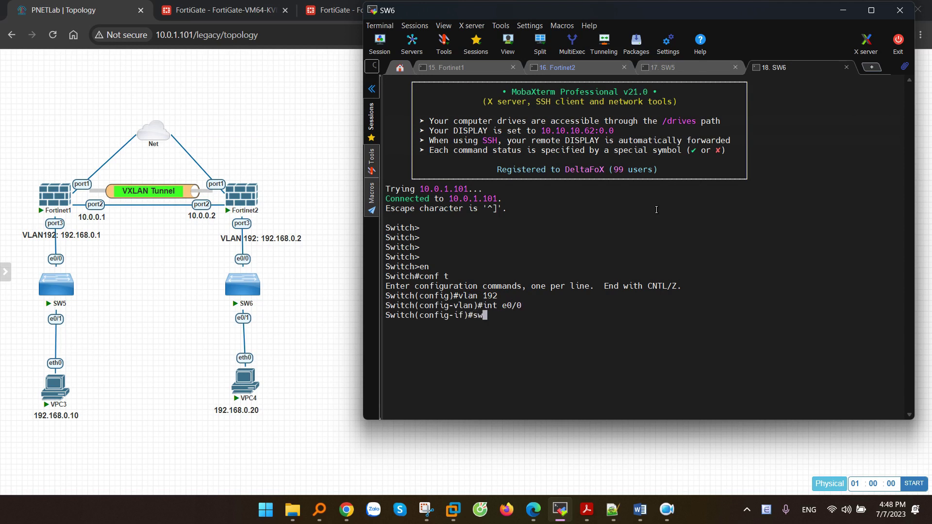
type(" tr")
key("Tab")
type("en")
key("Tab")
type("d")
key("Tab")
key("Return")
- Set the switchport mode of SW6's interface e0/0 to trunk
type("switchport  mo")
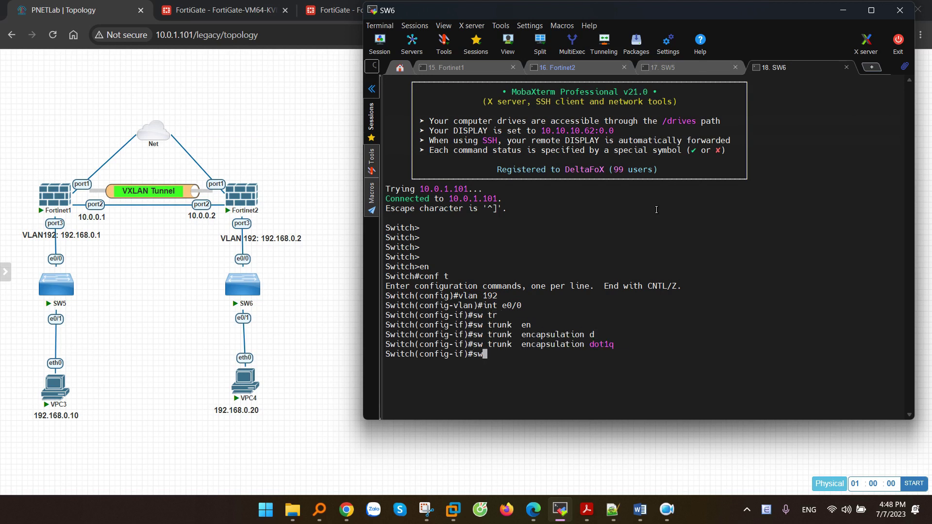
key("Tab")
type("mo")
key("Tab")
type("tr")
key("Tab")
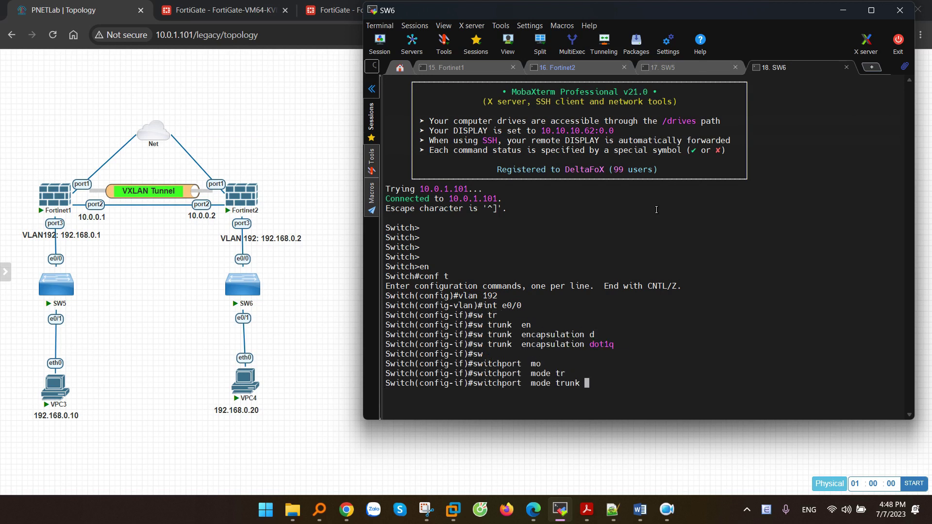
key("Return")
- Set SW6's interface e0/1 to switchport access mode
type("int e0/1")
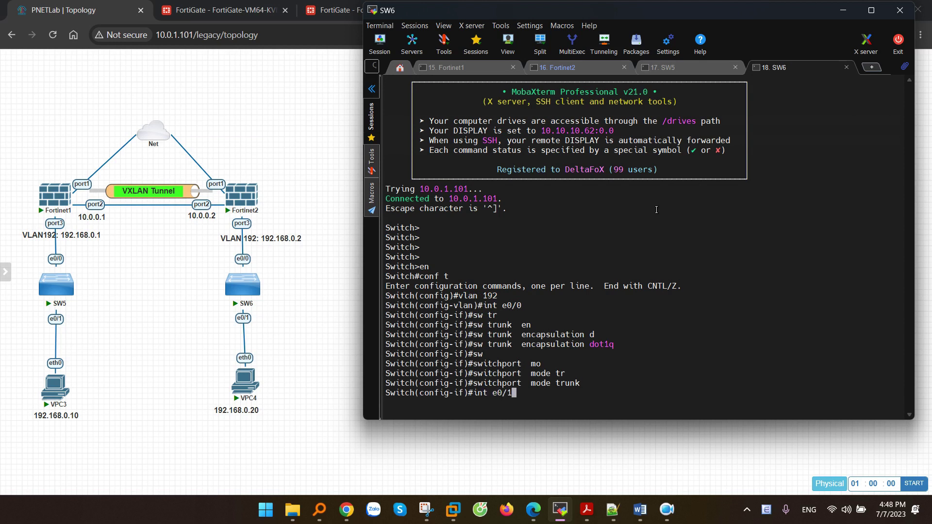
key("Return")
type("sw")
key("Tab")
type("mo")
key("Tab")
type("acc")
key("Tab")
key("Return")
- Assign access VLAN 192 to SW6's interface e0/1
type("sw")
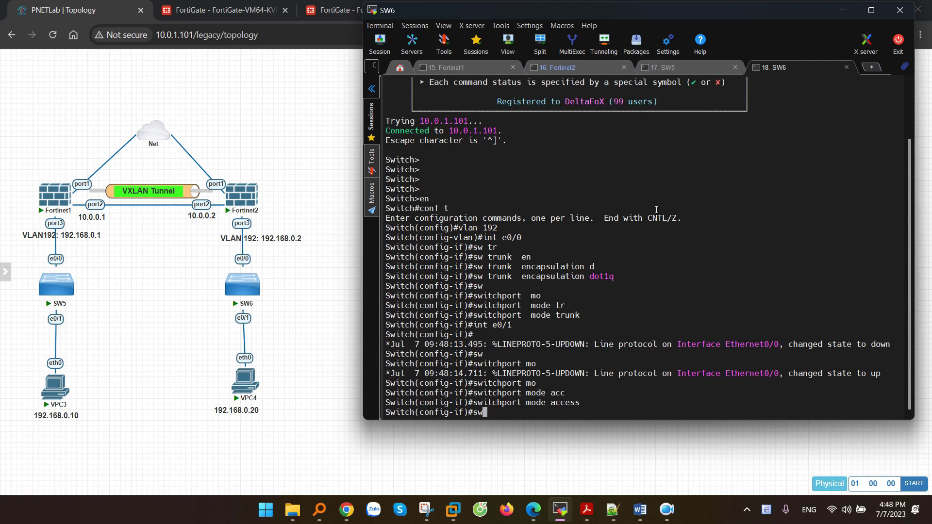
key("Tab")
type("acc vlan 192")
key("Return")
key("Return")
key("Return")
- Leave configuration mode on SW6 and write its configuration to memory
type("end")
key("Return")
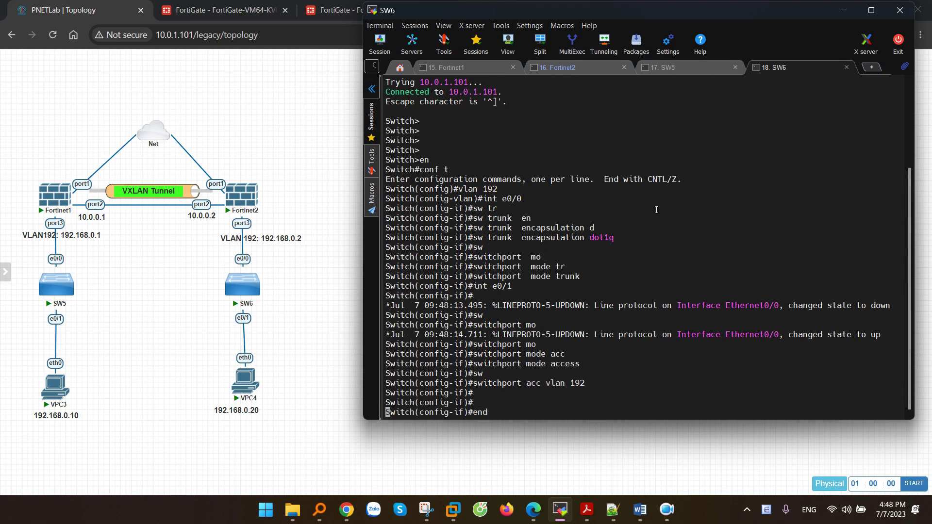
type("wr")
key("Return")
type("\\")
key("Return")
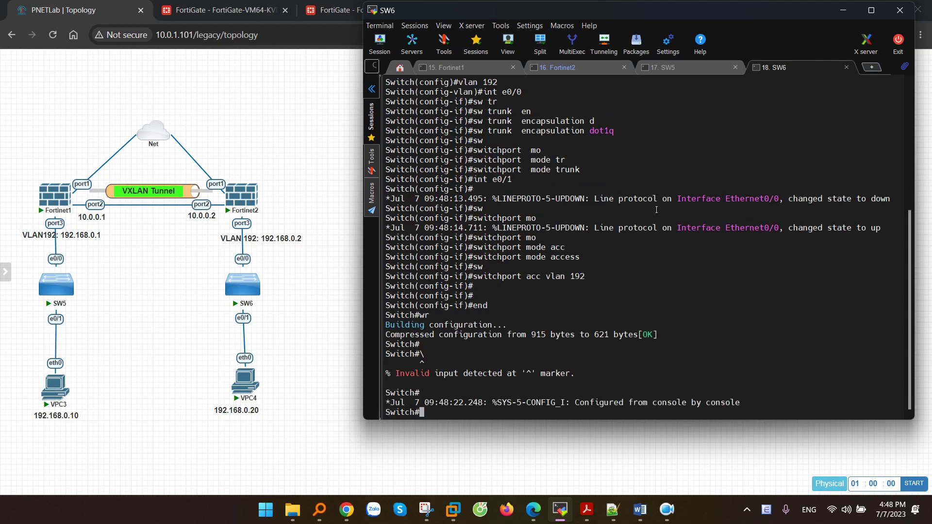
- Open the consoles of VPC3 and VPC4 from the PNETLab topology
left_click(147, 337)
left_click(54, 386)
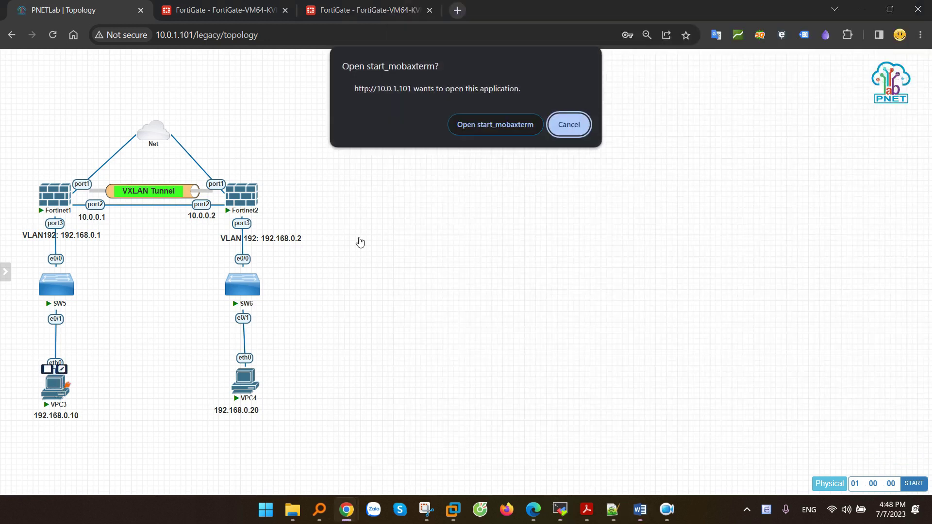
left_click(499, 124)
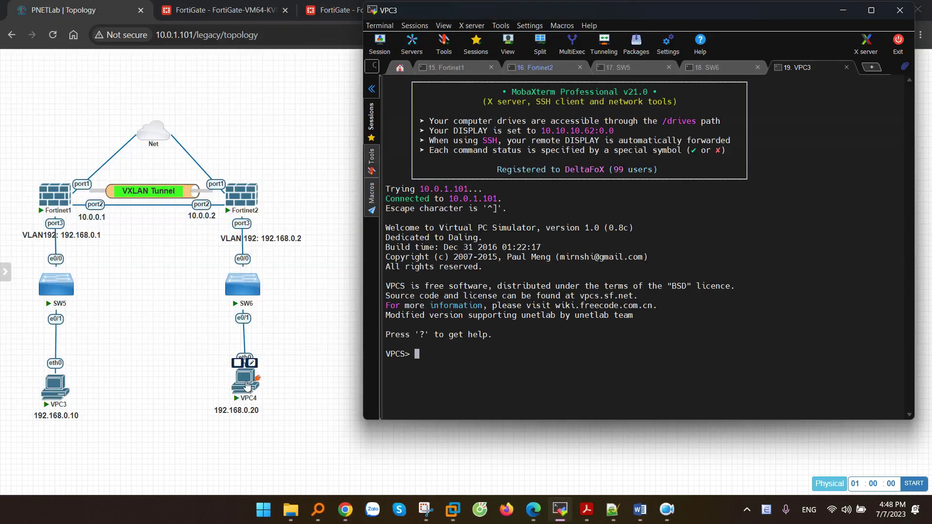
left_click(242, 386)
left_click(262, 390)
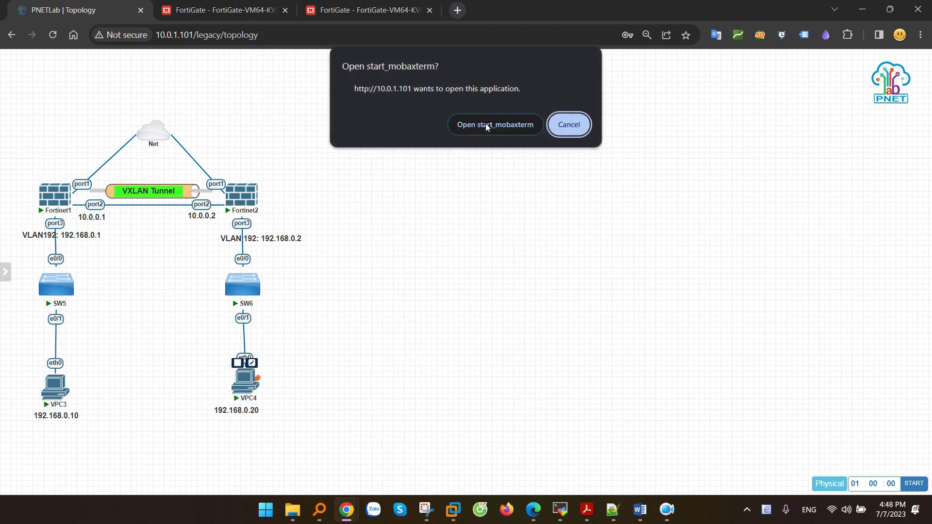